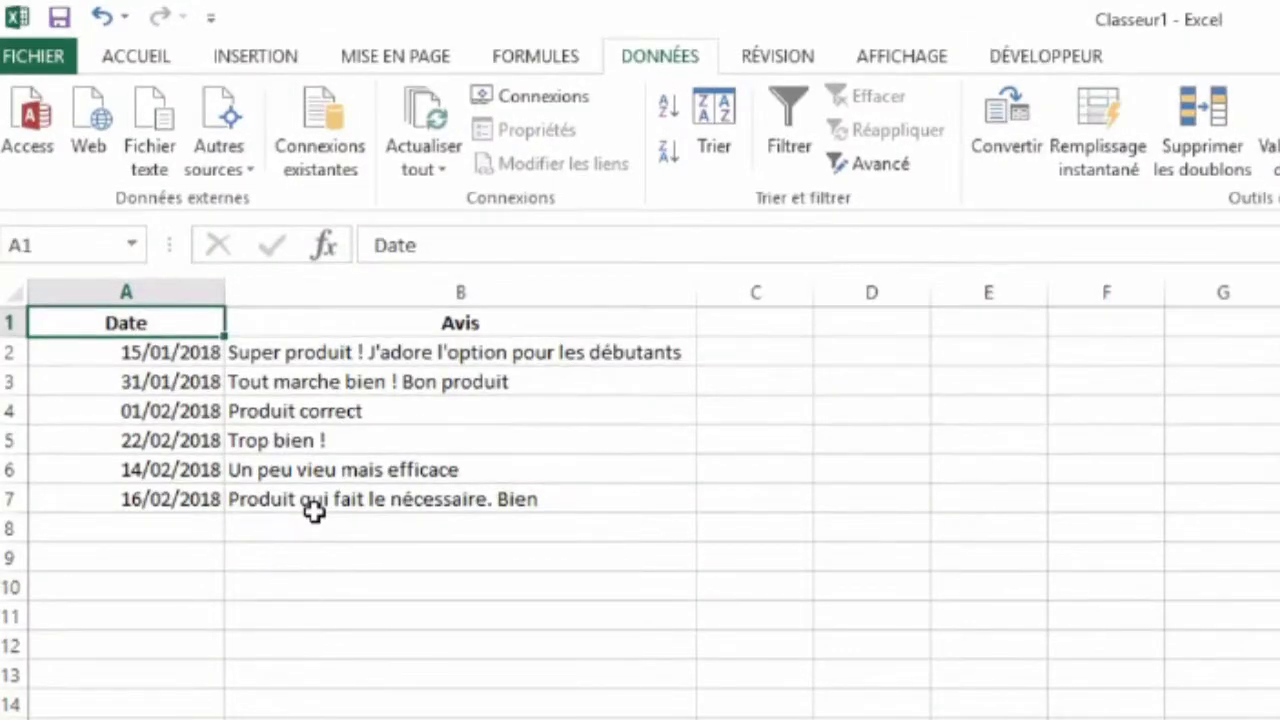
- Turn on filtering so the Date and Avis headers get filter arrows
click(137, 287)
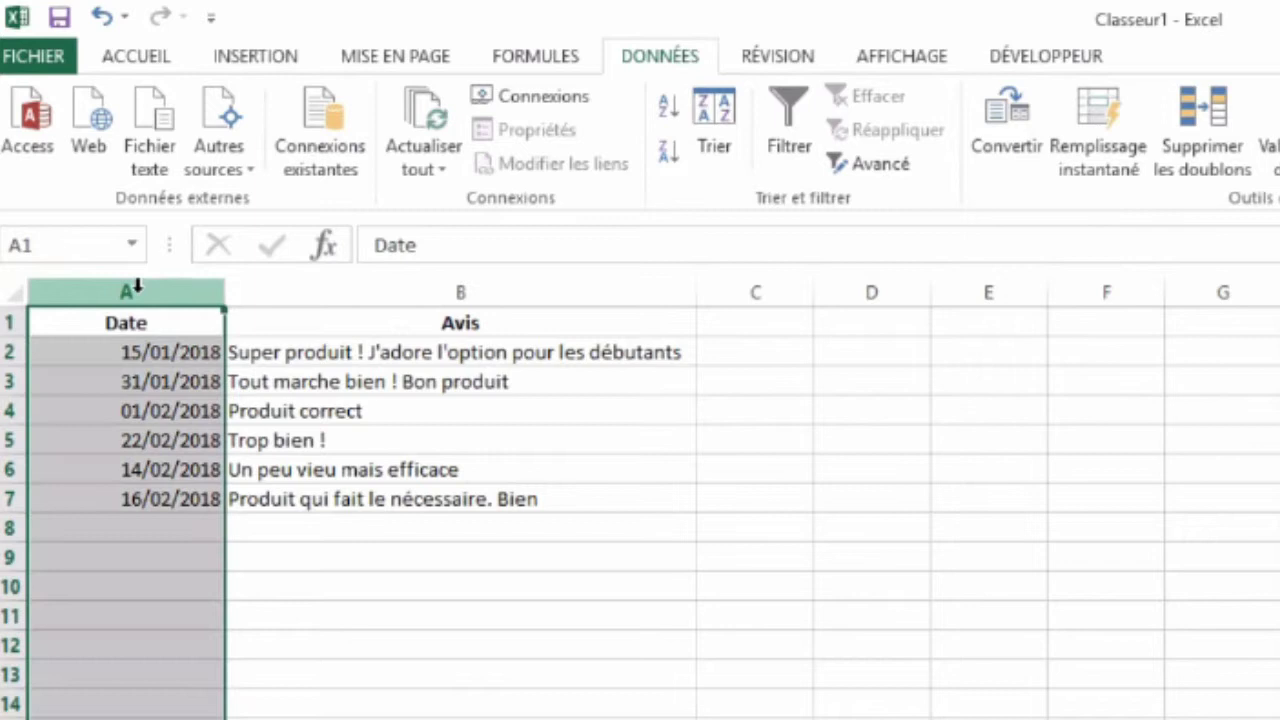
click(340, 289)
click(608, 416)
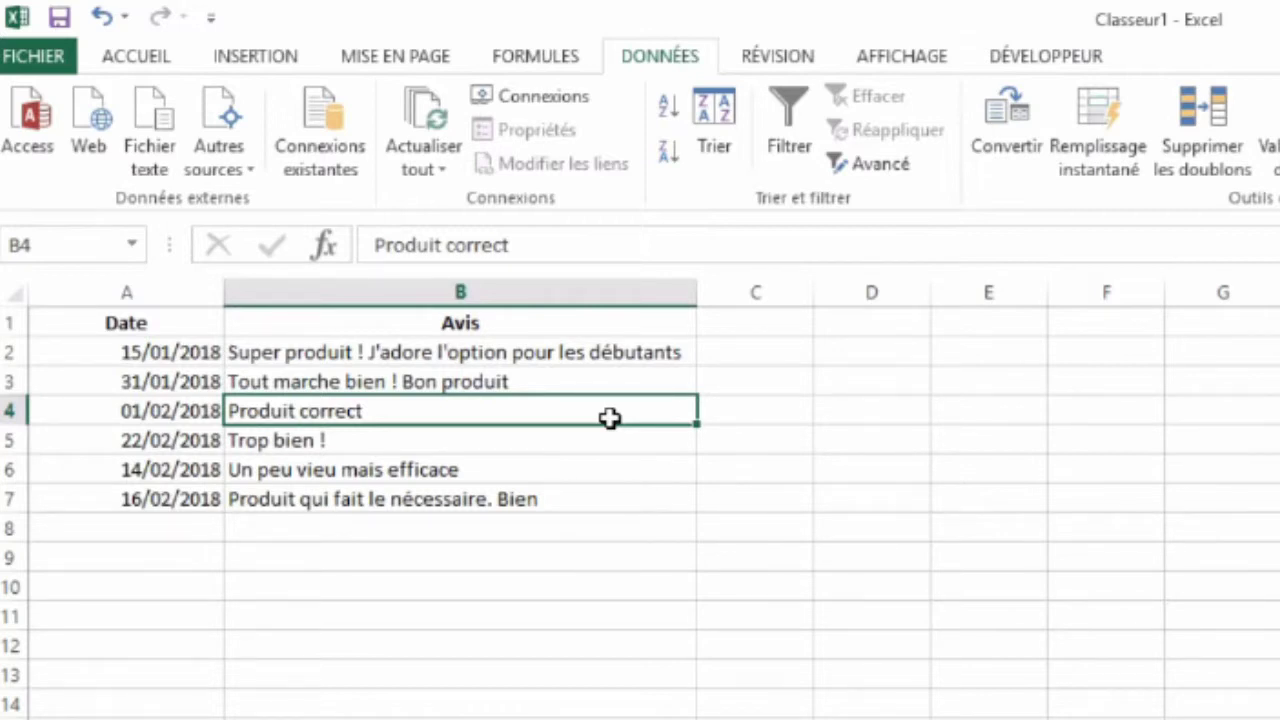
click(494, 326)
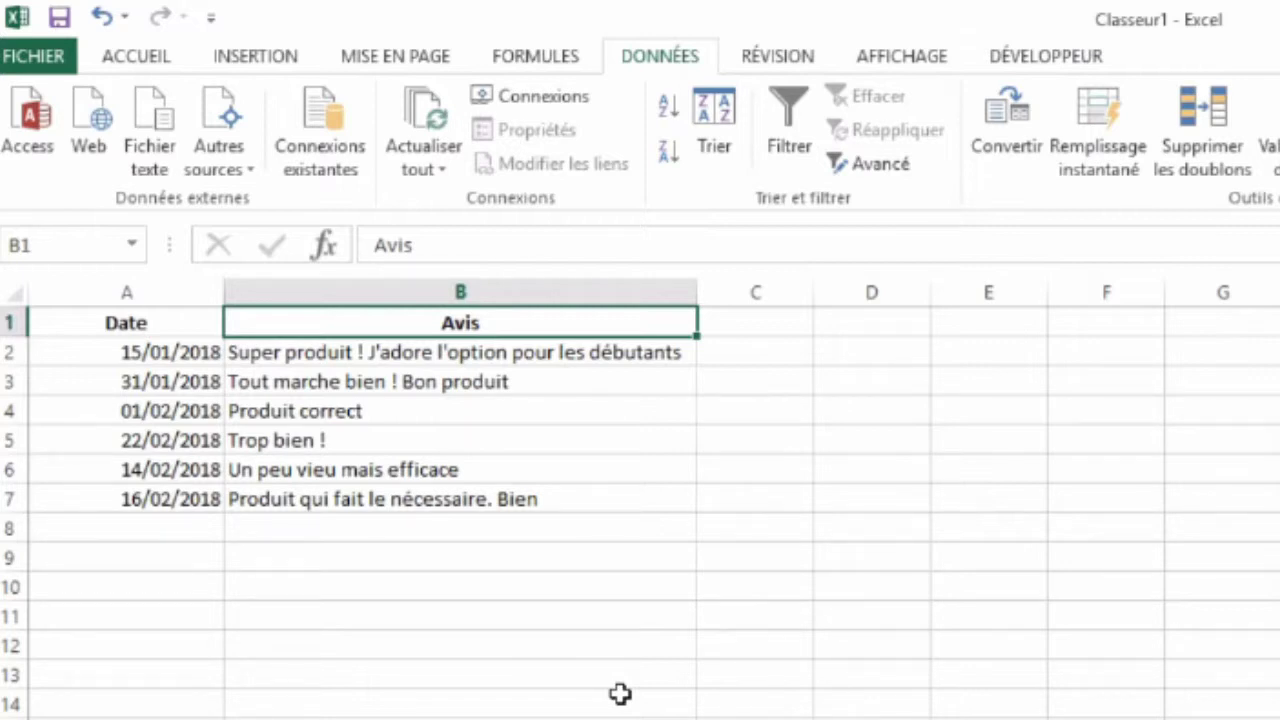
click(791, 117)
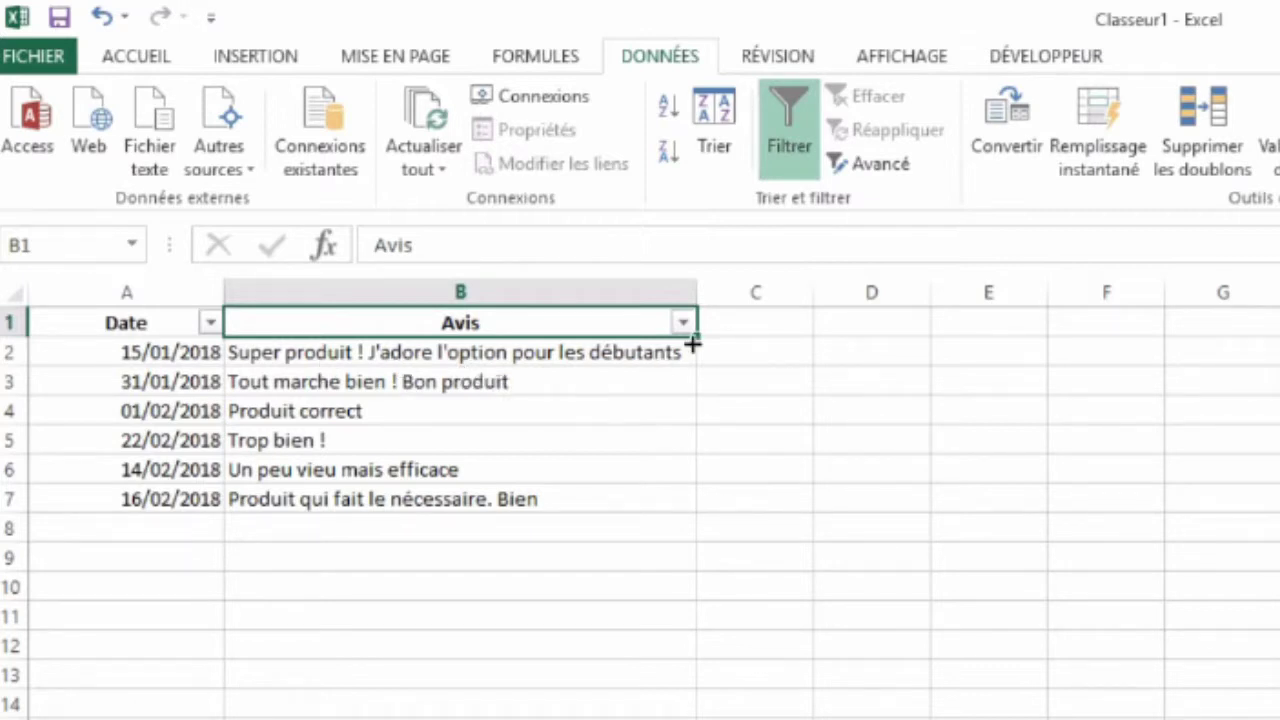
- Filter the Avis column to show only reviews containing 'bien'
click(685, 330)
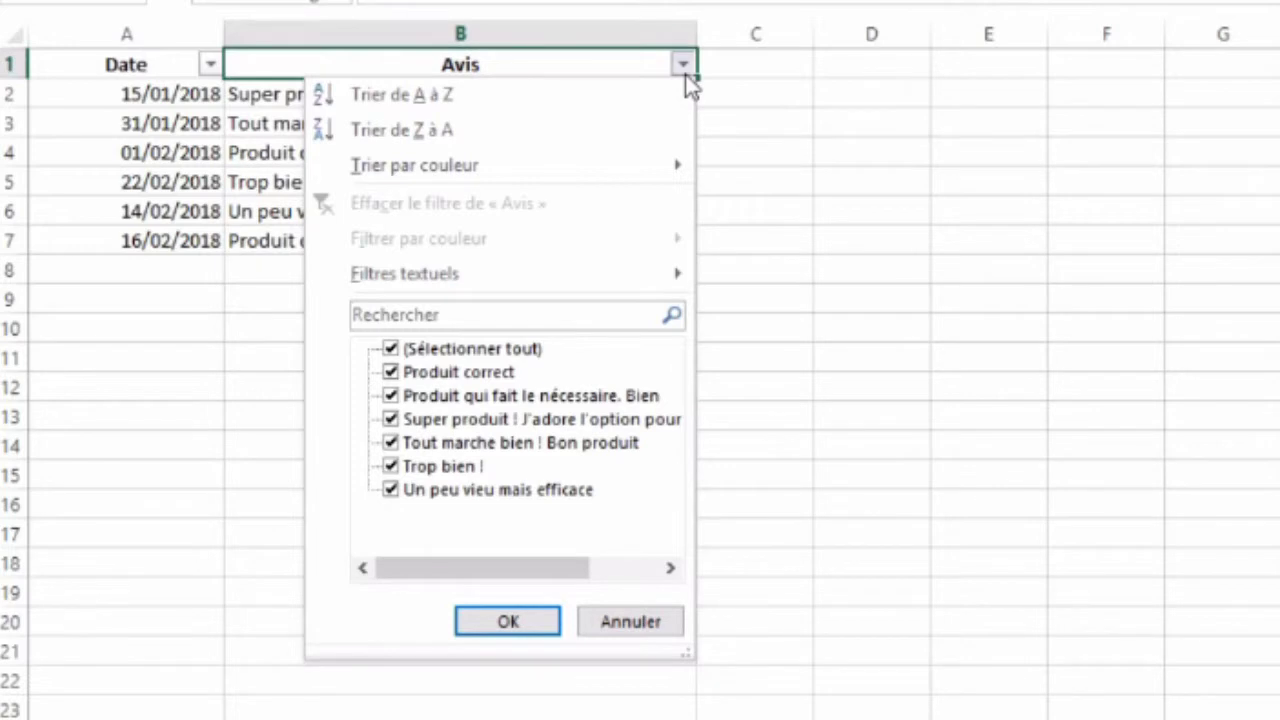
click(506, 316)
text(bien)
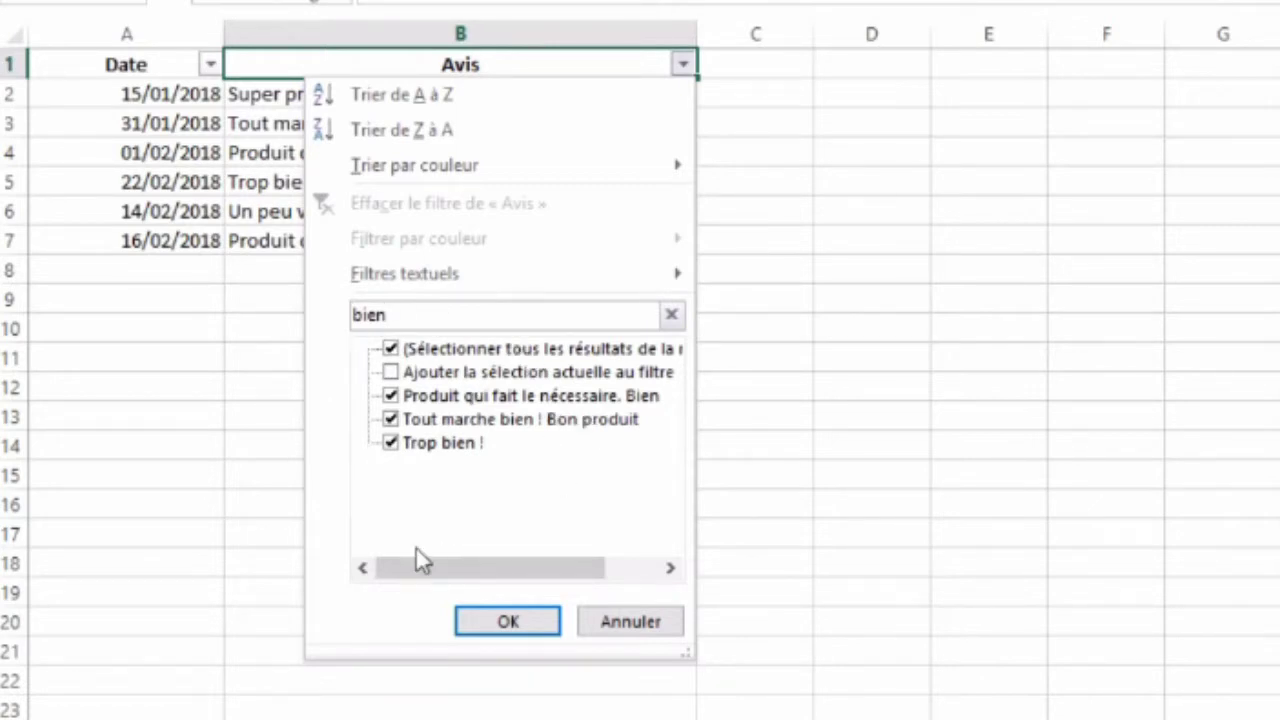
click(508, 622)
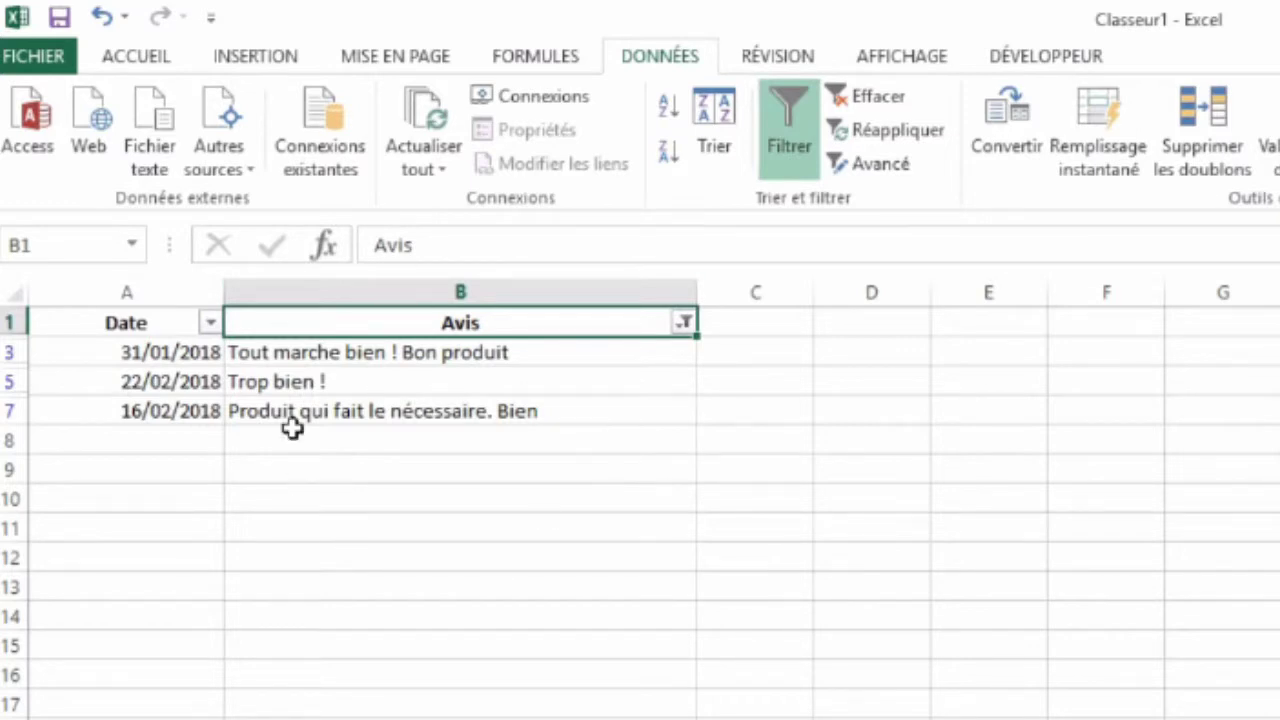
- Clear the Avis filter so all six reviews are listed again
click(684, 321)
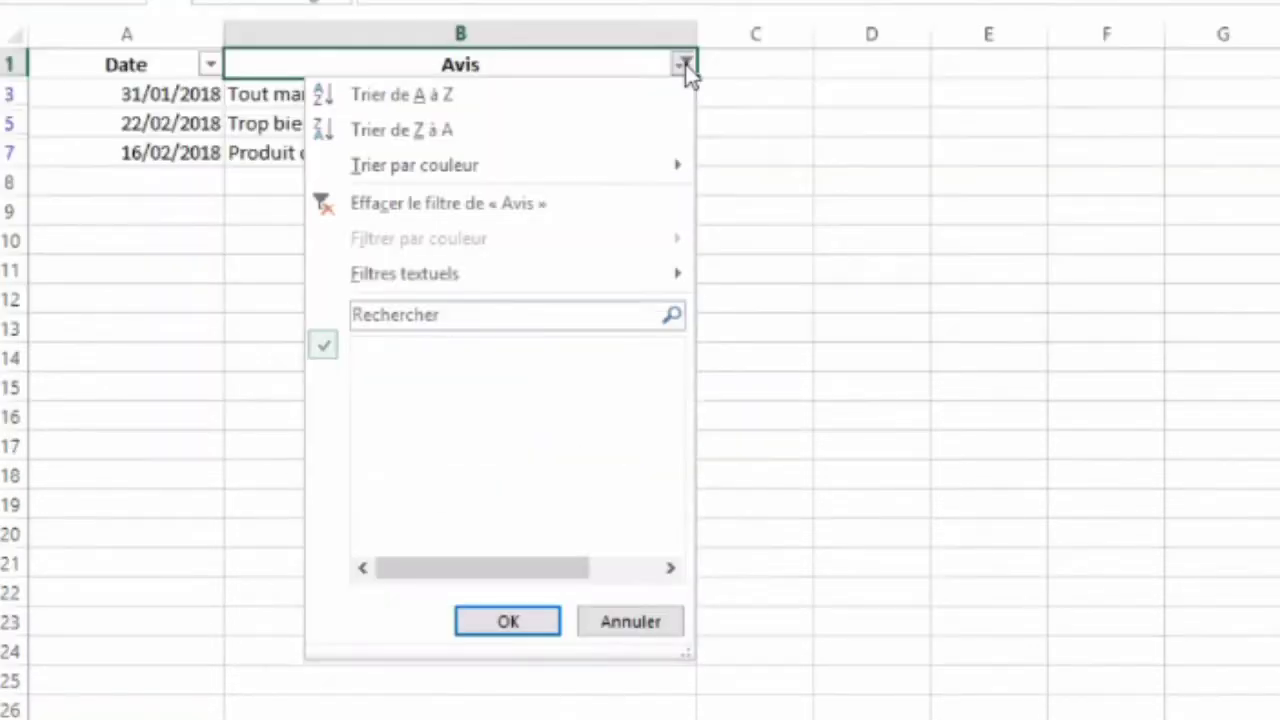
click(425, 349)
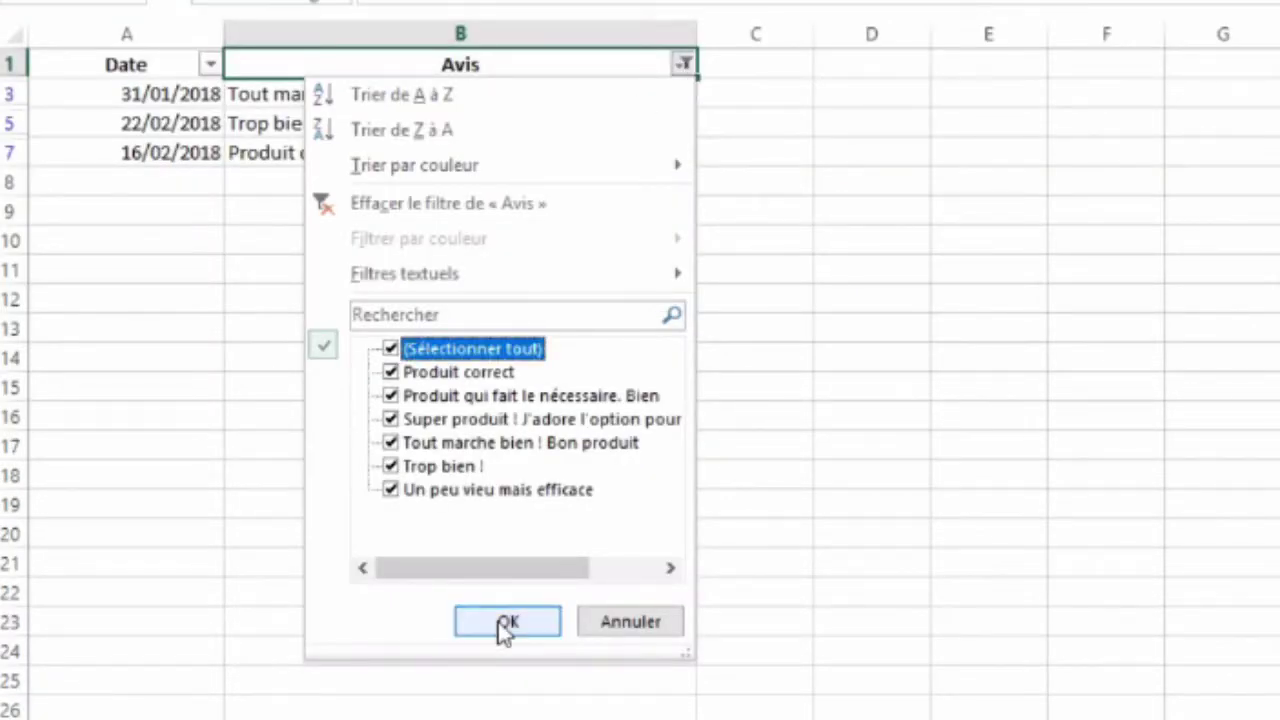
click(500, 622)
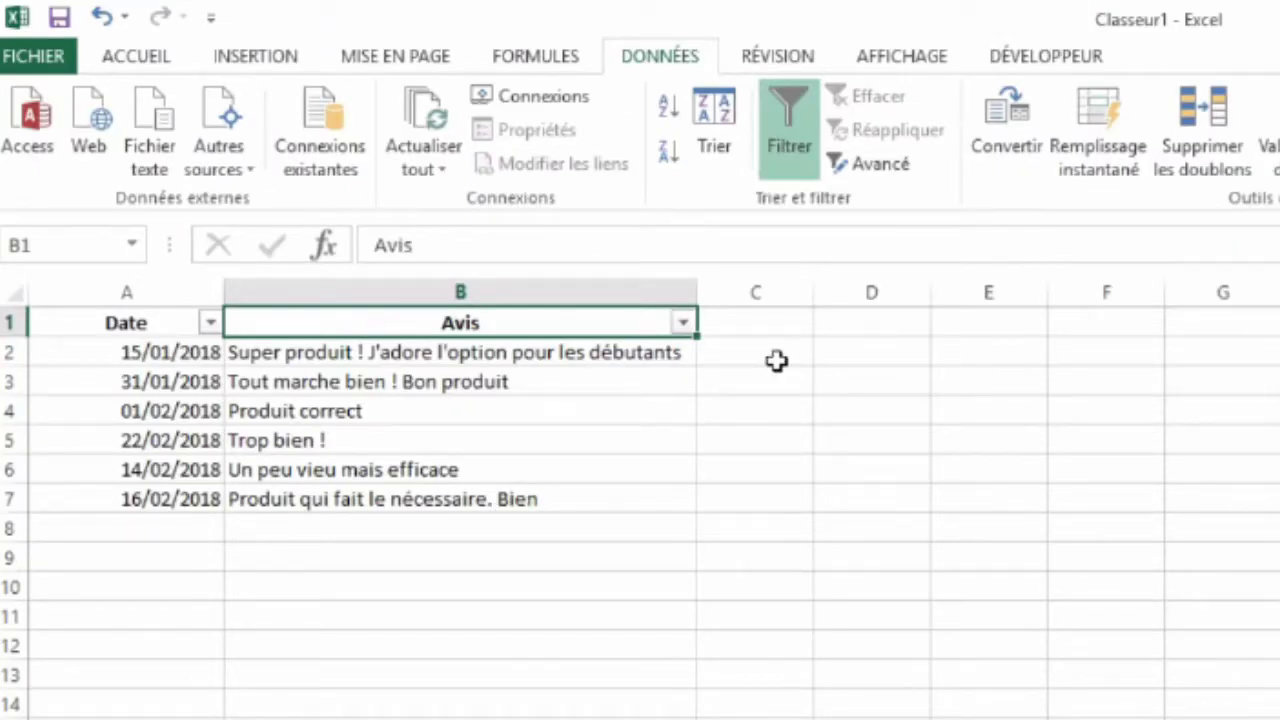
- Enter the heading 'bien' in cell C1
click(752, 352)
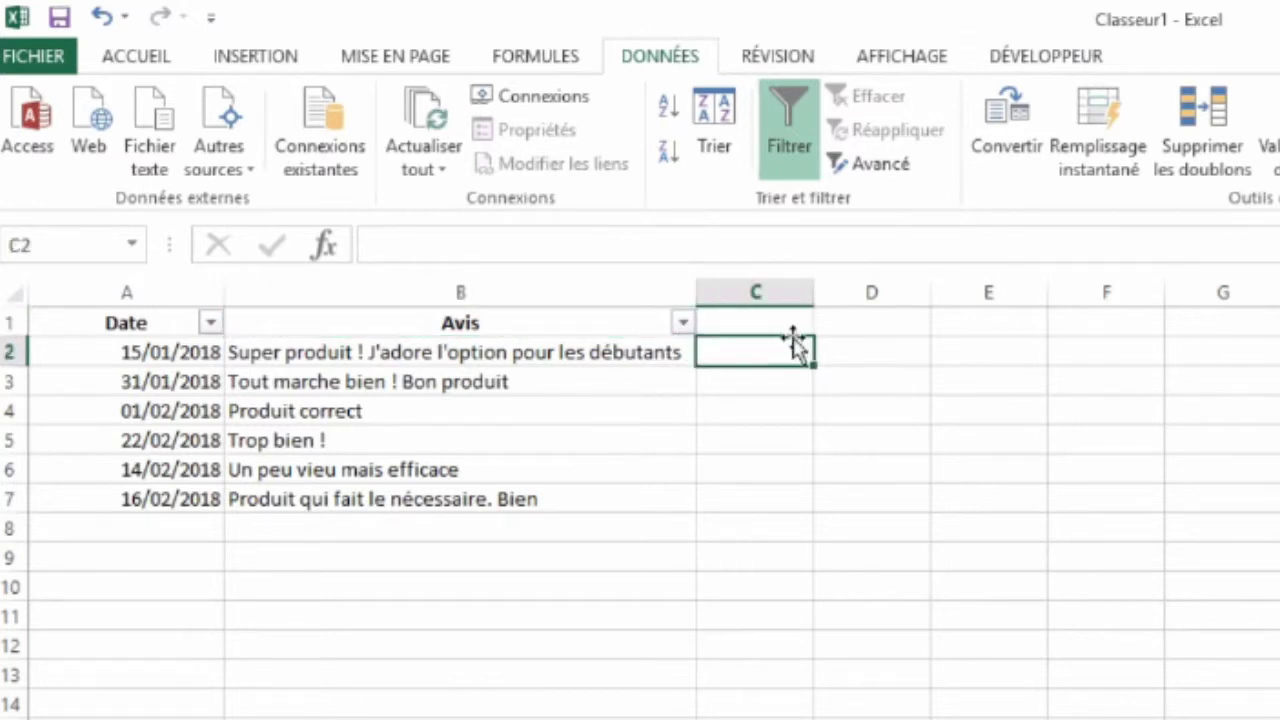
click(772, 323)
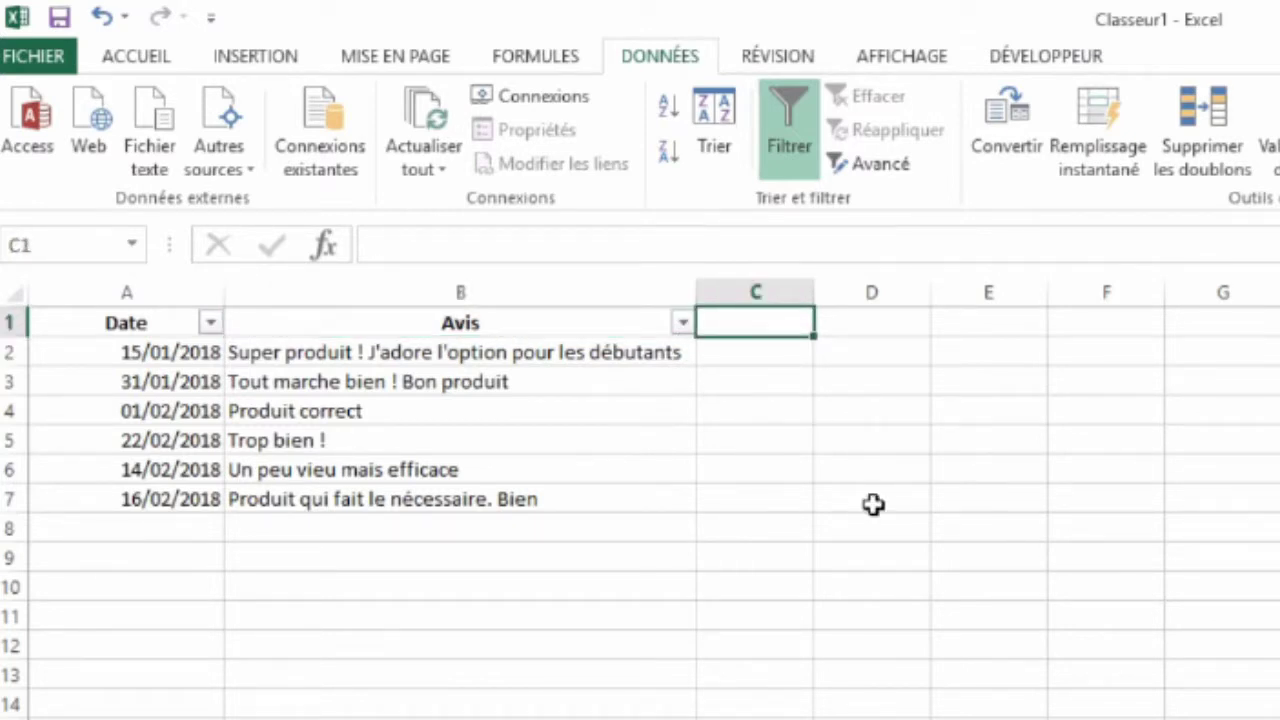
text(bien)
key(Return)
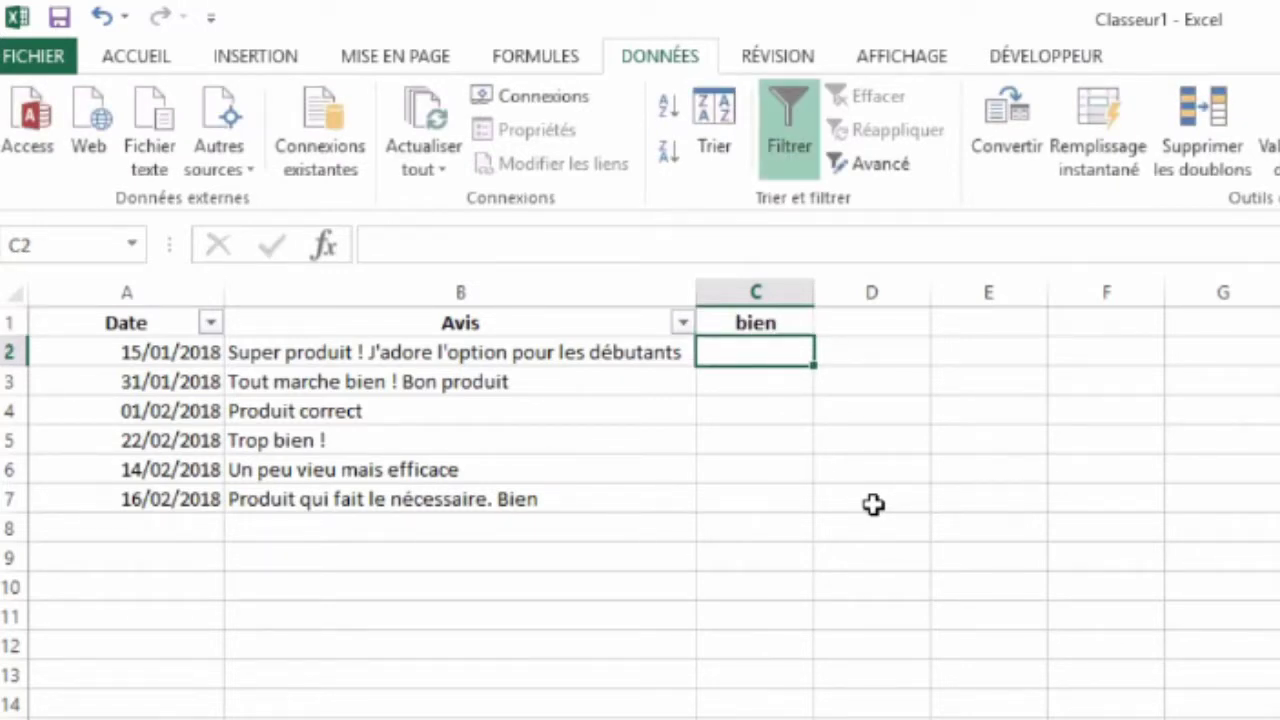
- Enter =CHERCHE(C1;B2) in C2 to search the first review for C1's word
text(=)
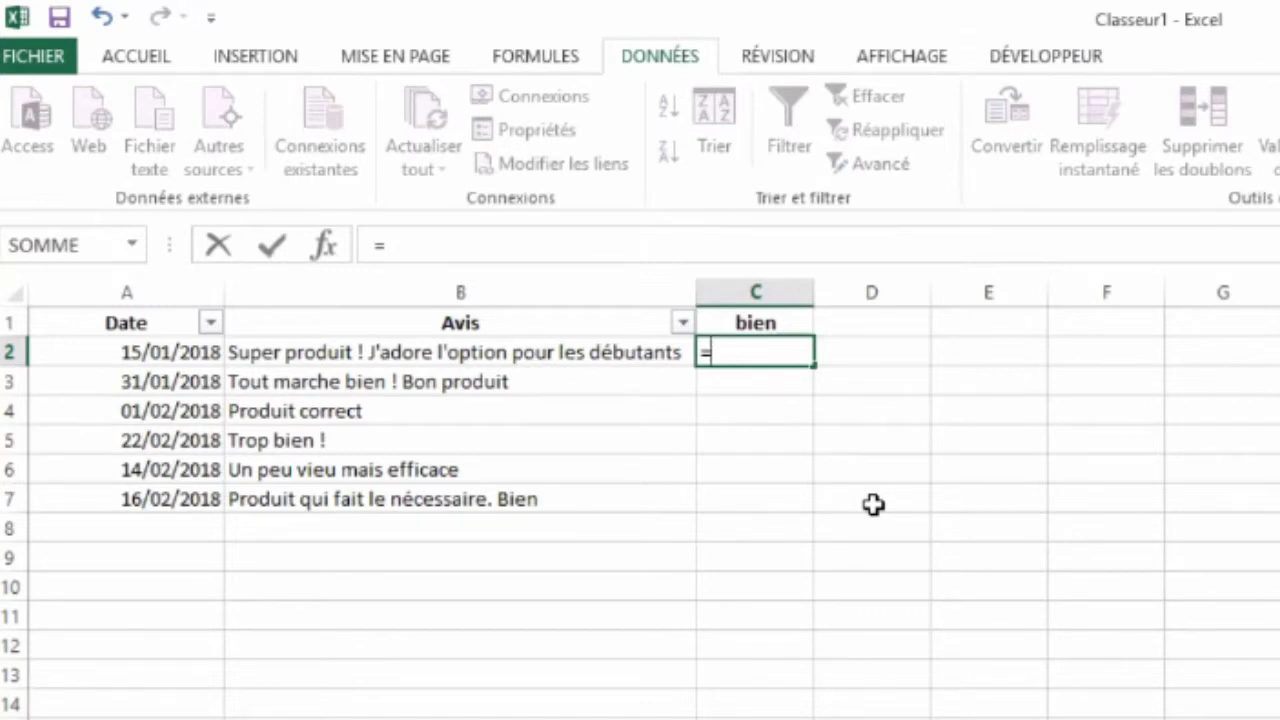
text(CH)
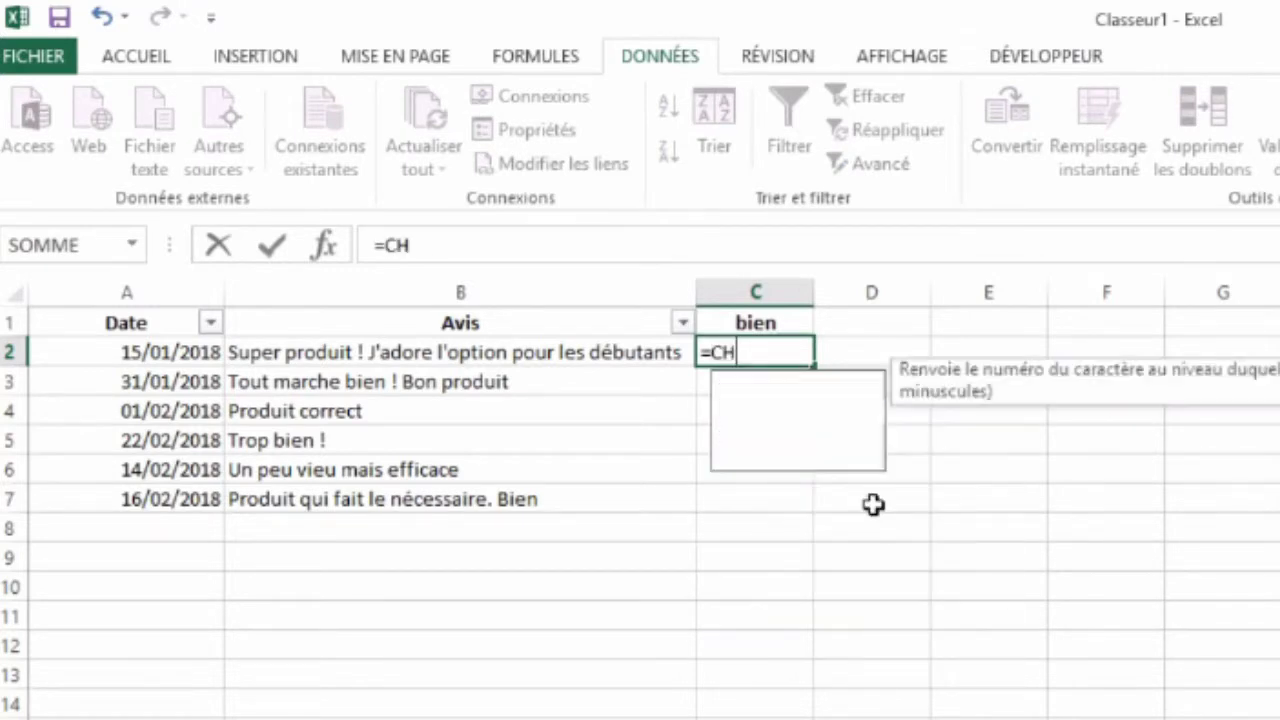
text(ER)
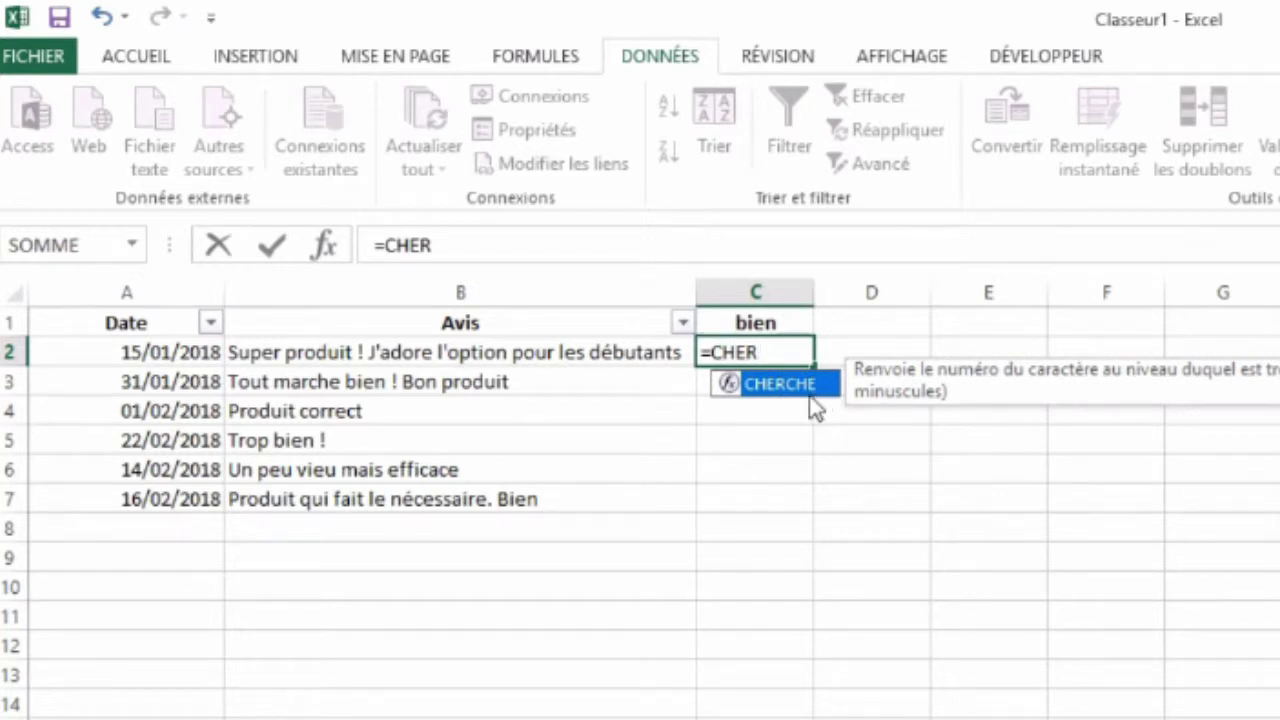
double_click(780, 384)
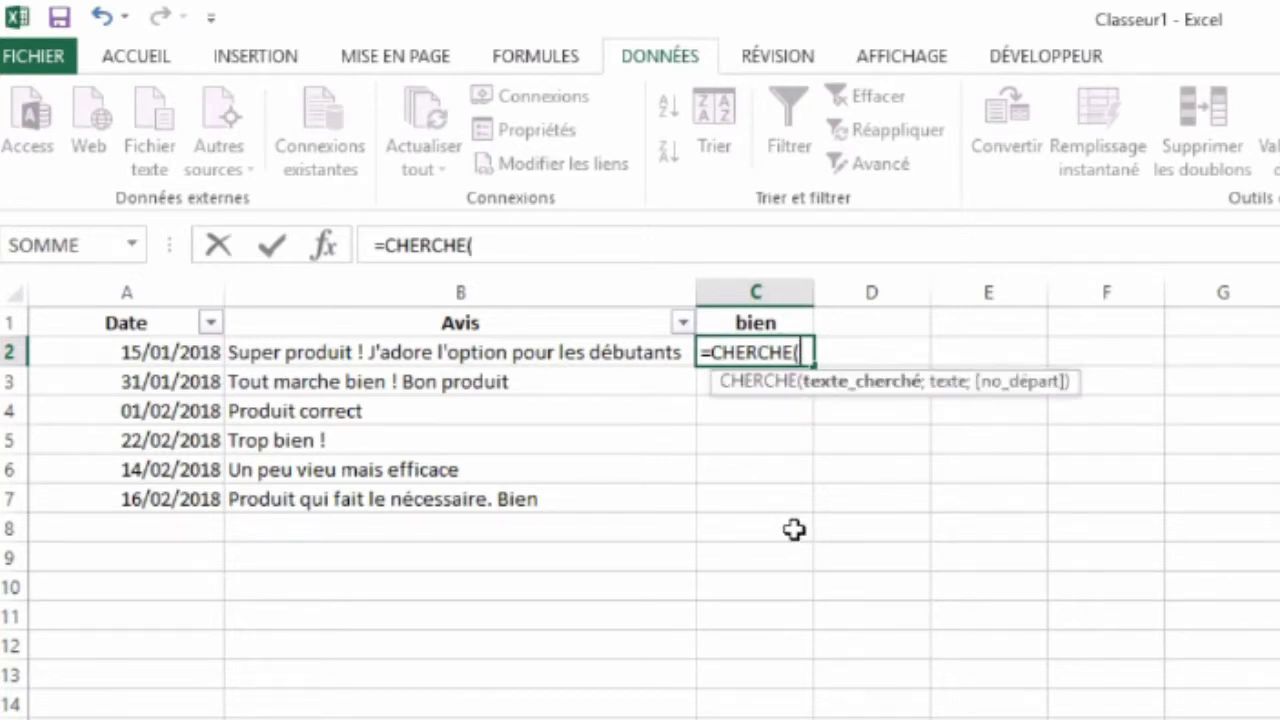
click(761, 322)
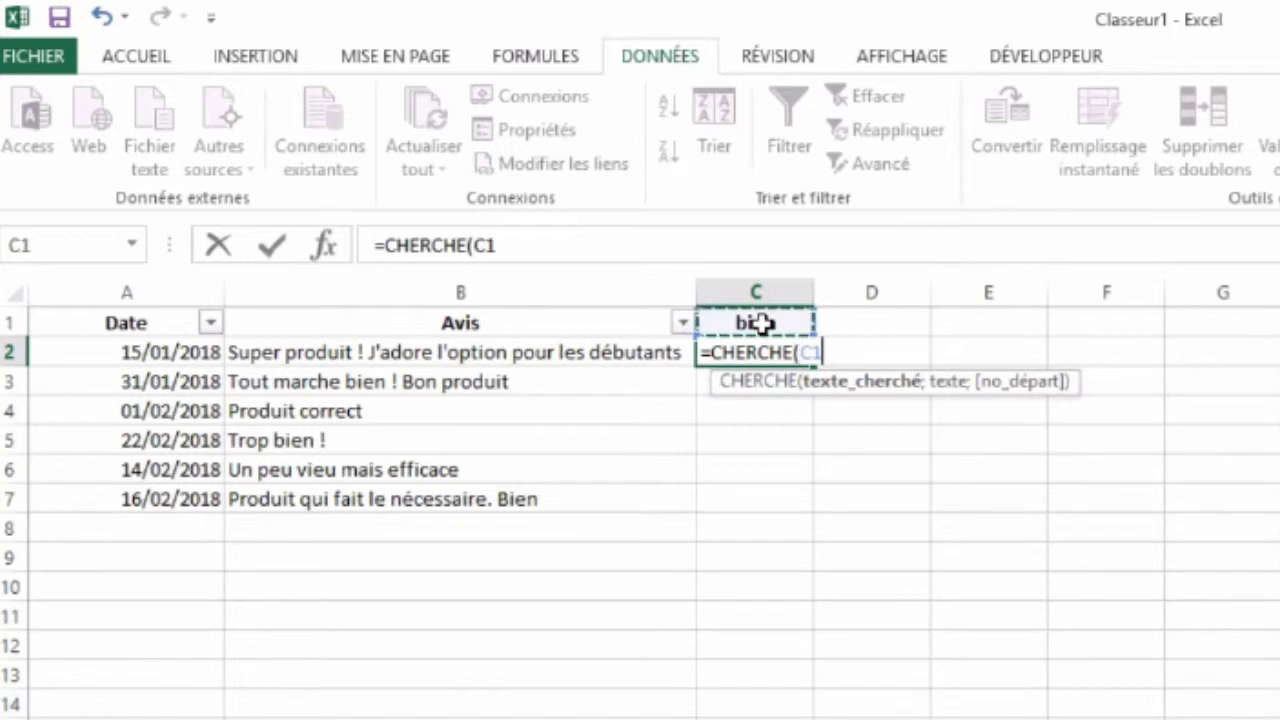
text(;)
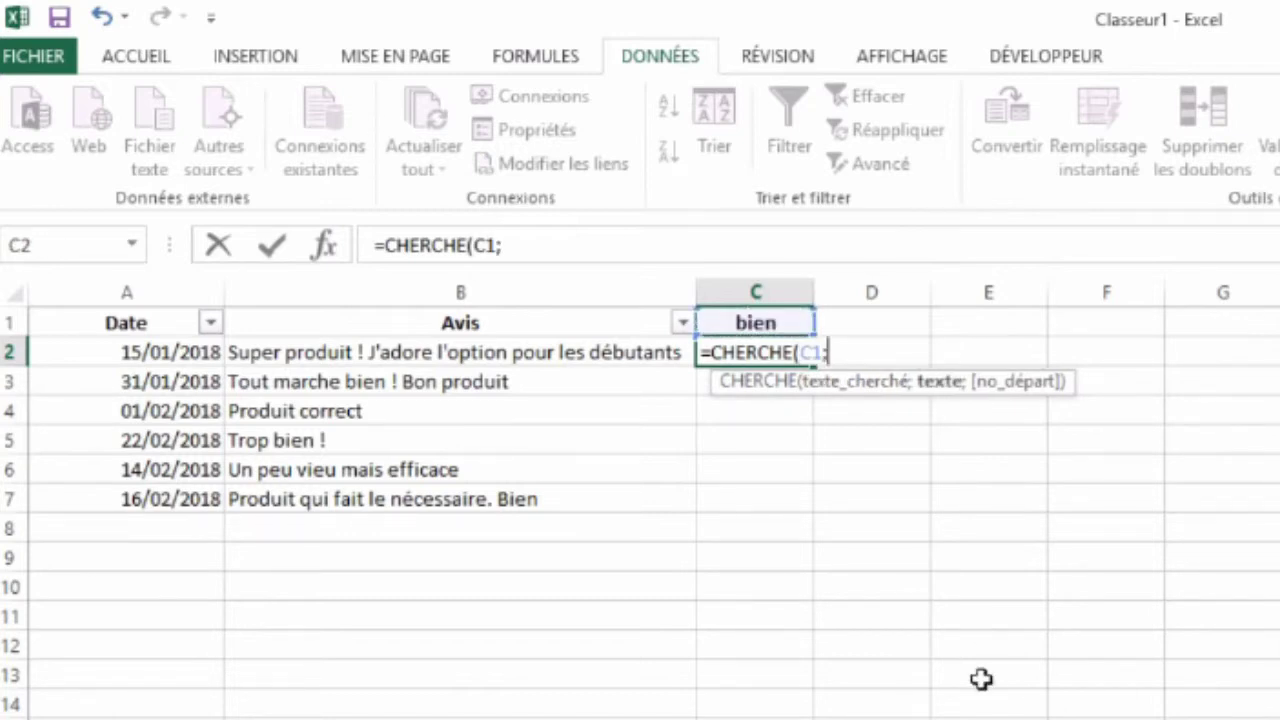
click(541, 351)
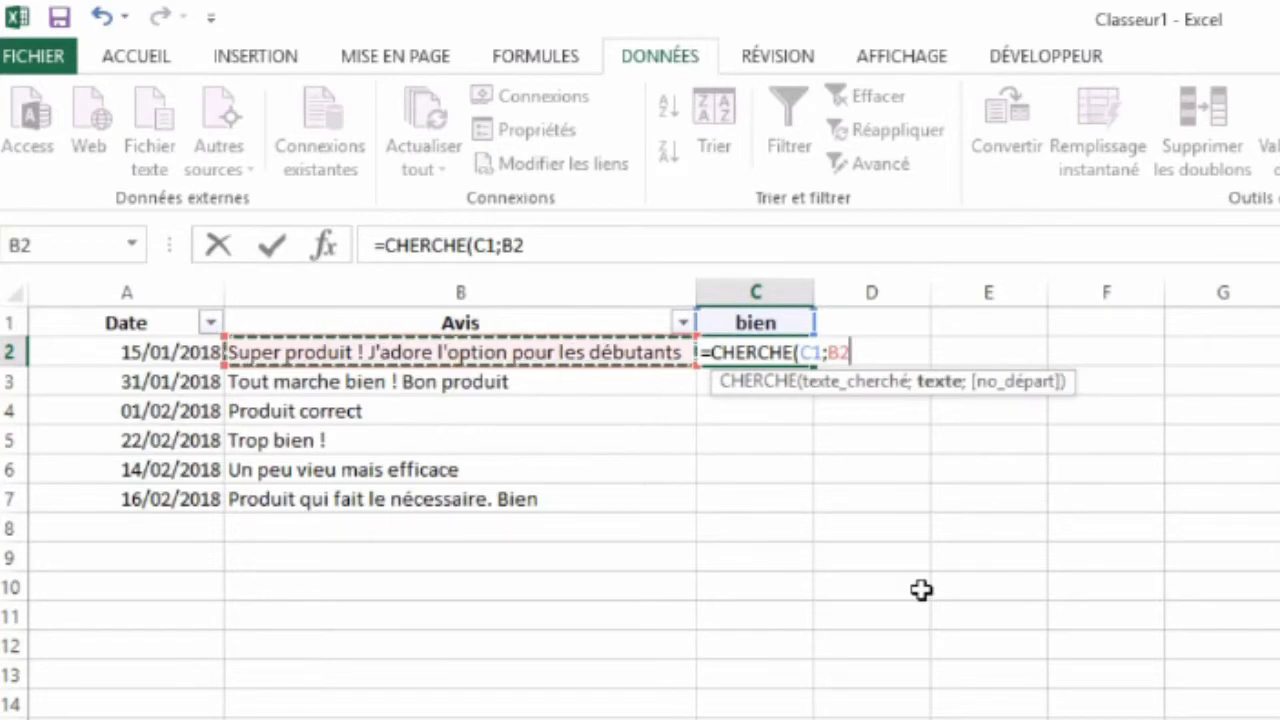
key(Return)
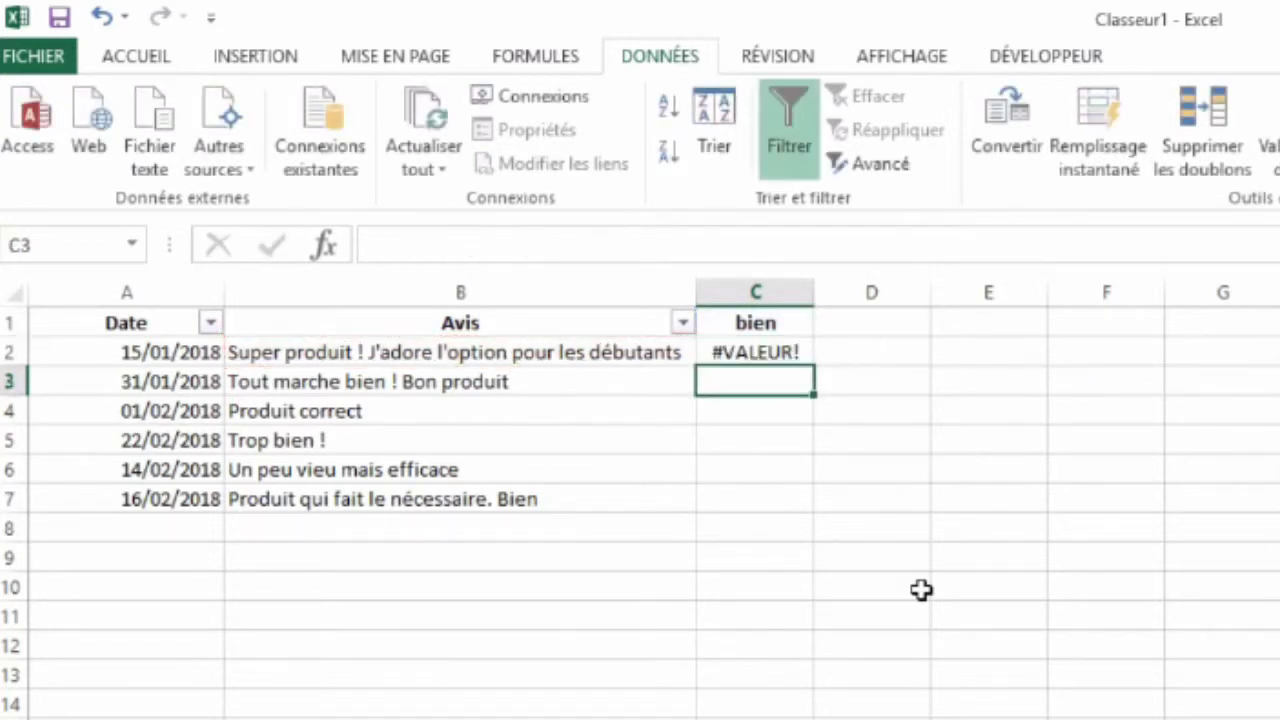
- Change the C2 formula to =CHERCHE($C$1;B2) so the search-word reference is absolute
click(752, 350)
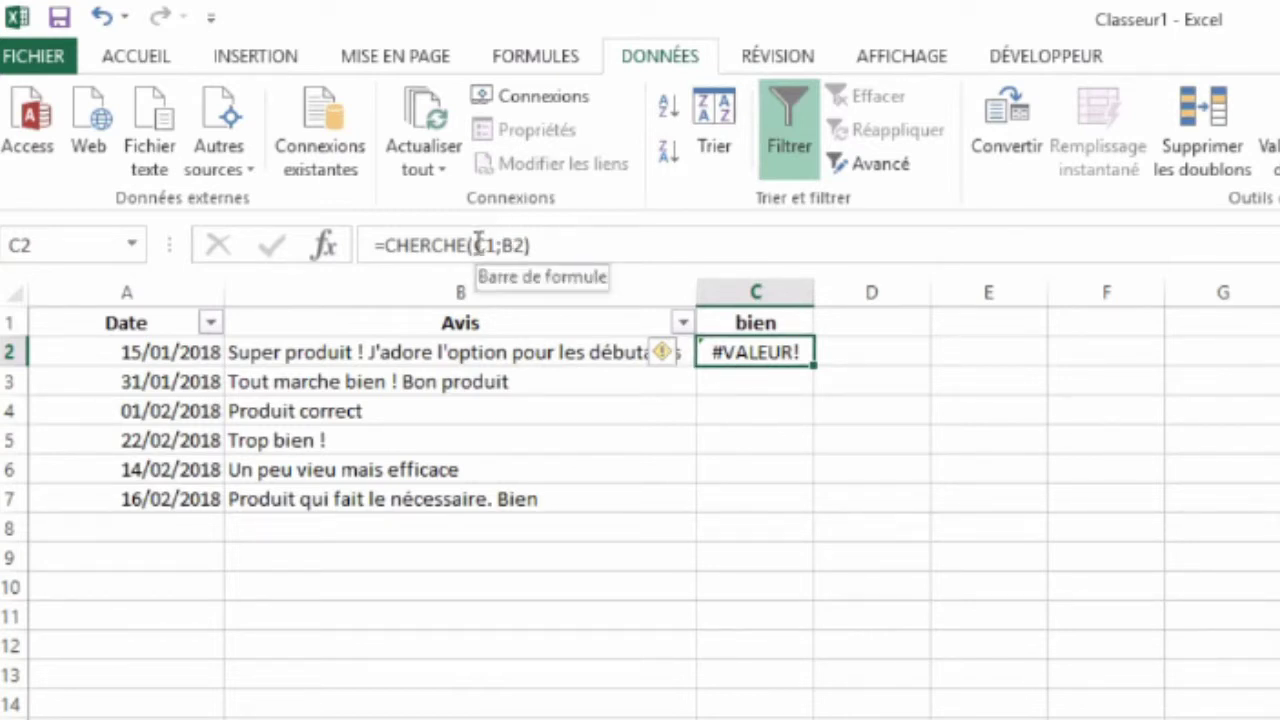
click(479, 244)
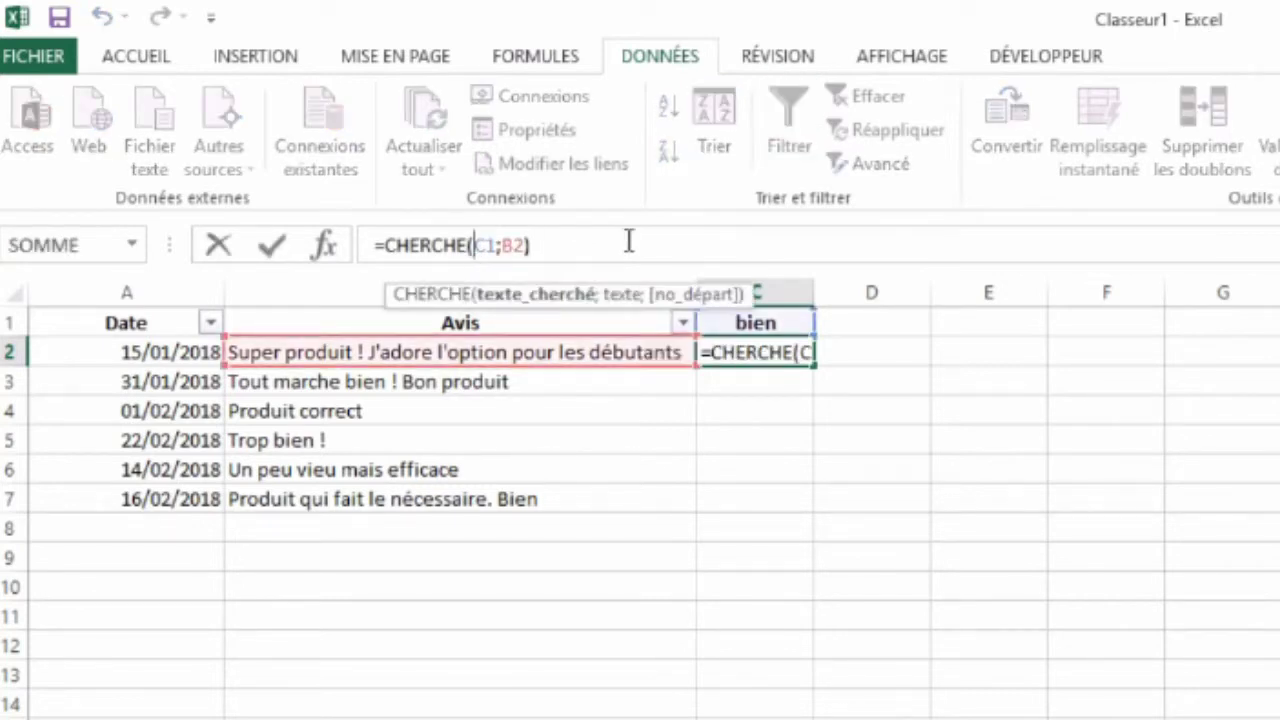
text($)
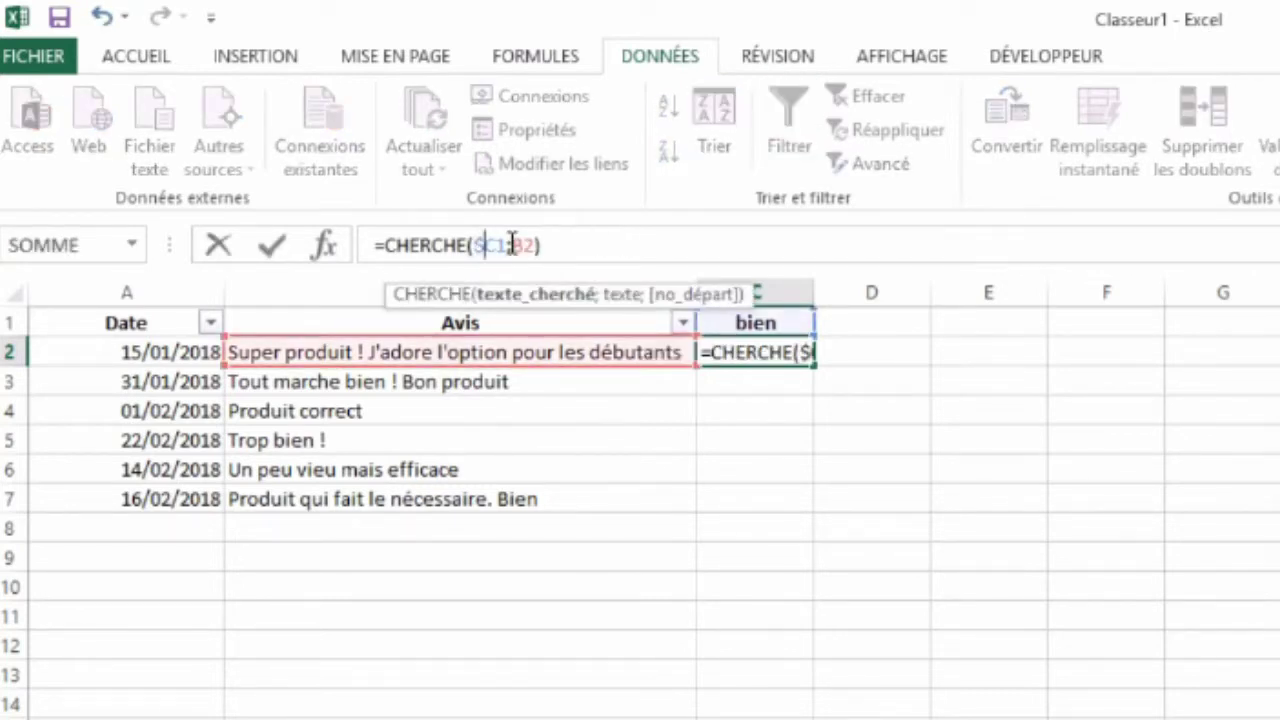
click(501, 246)
text($)
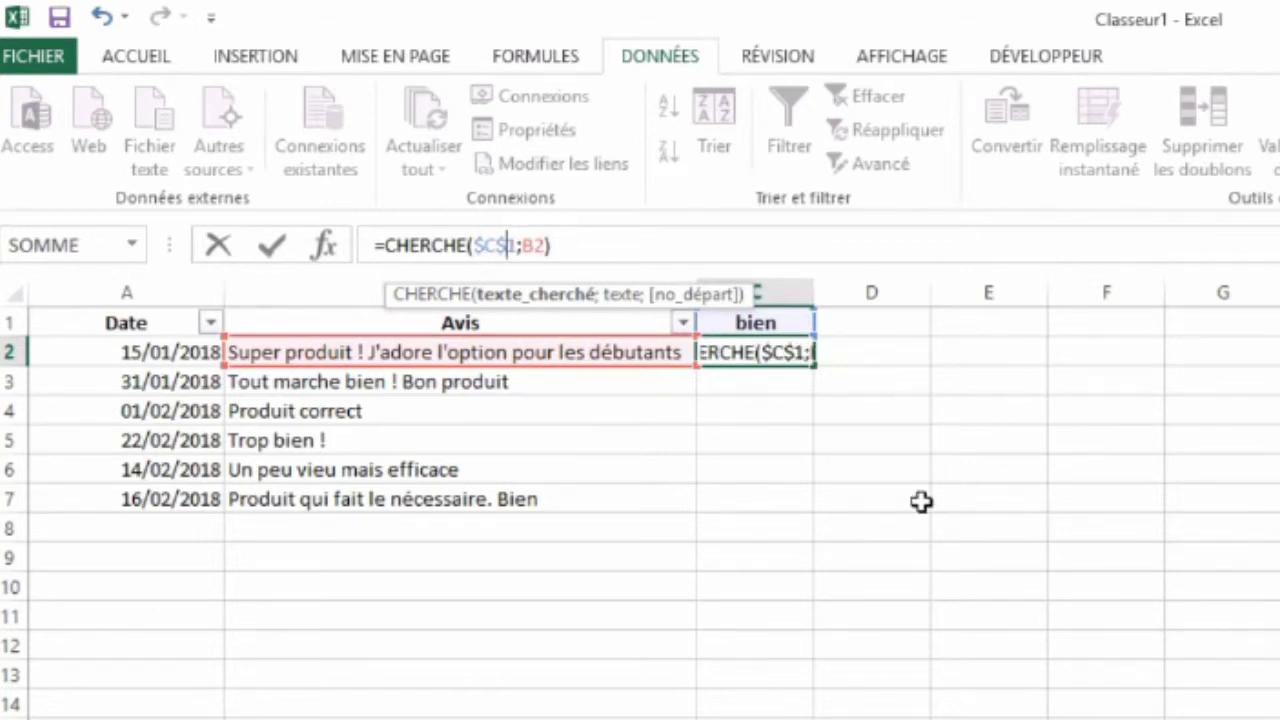
key(Return)
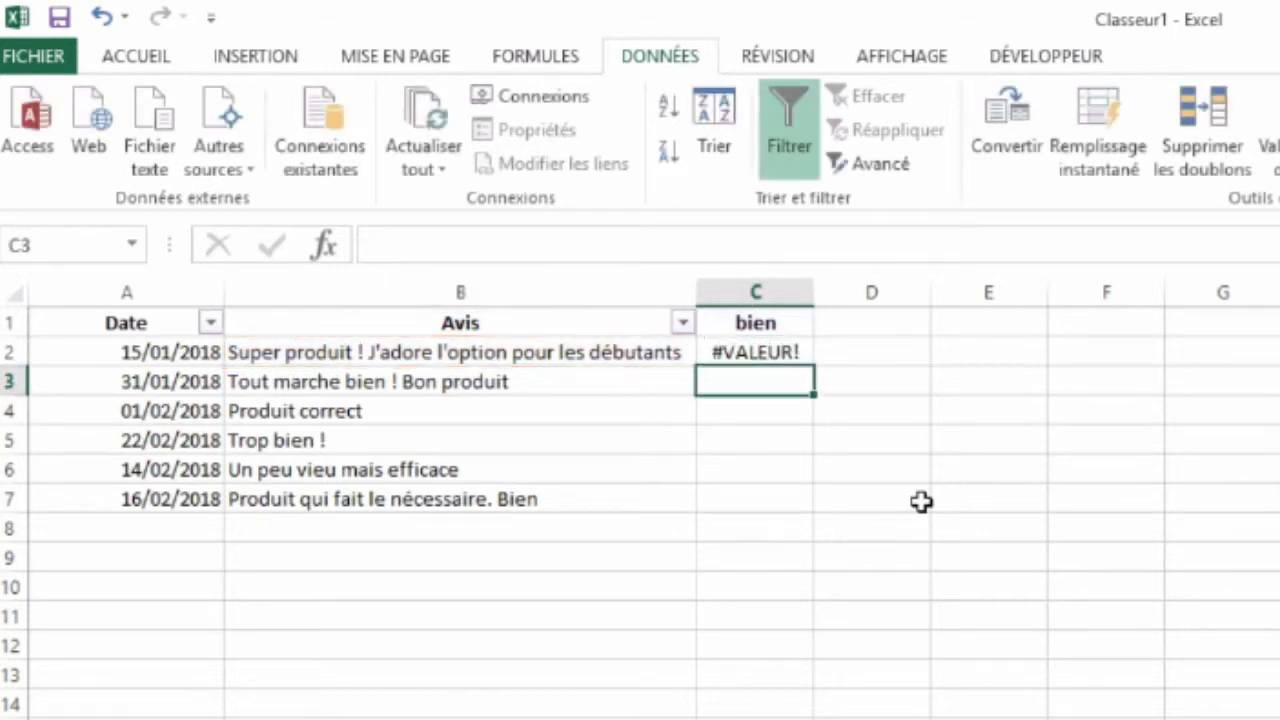
click(790, 343)
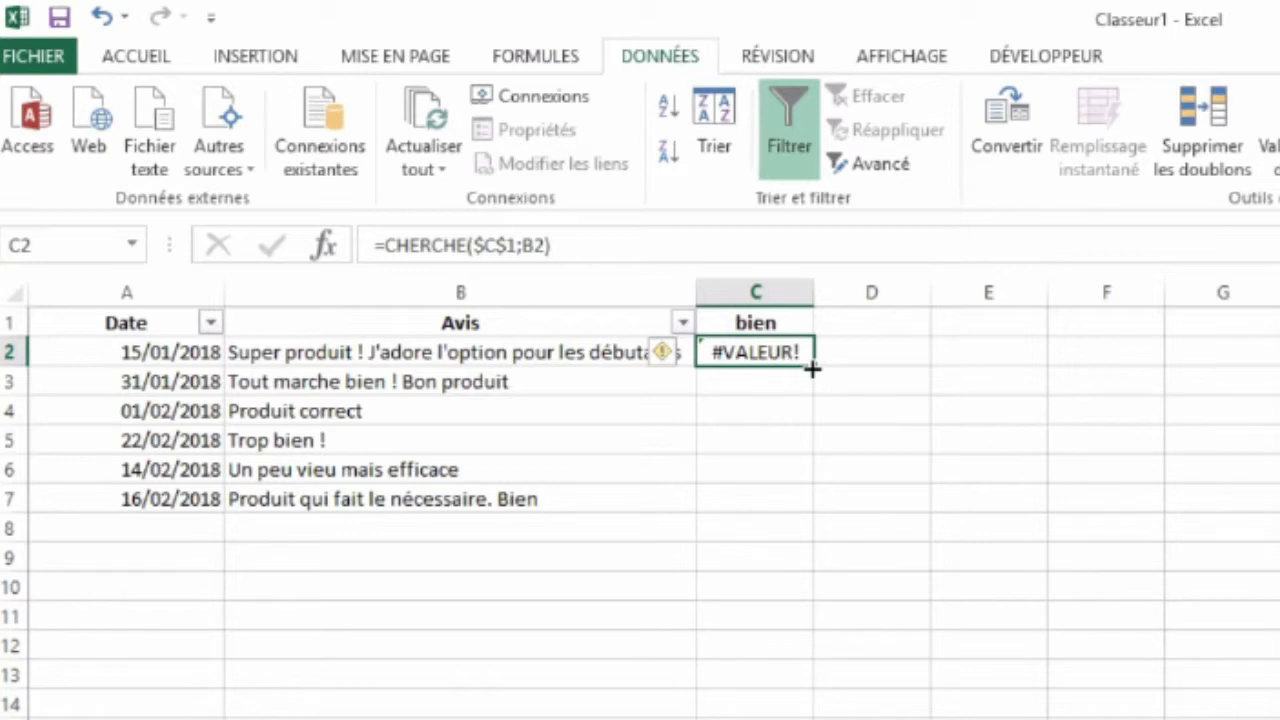
double_click(812, 369)
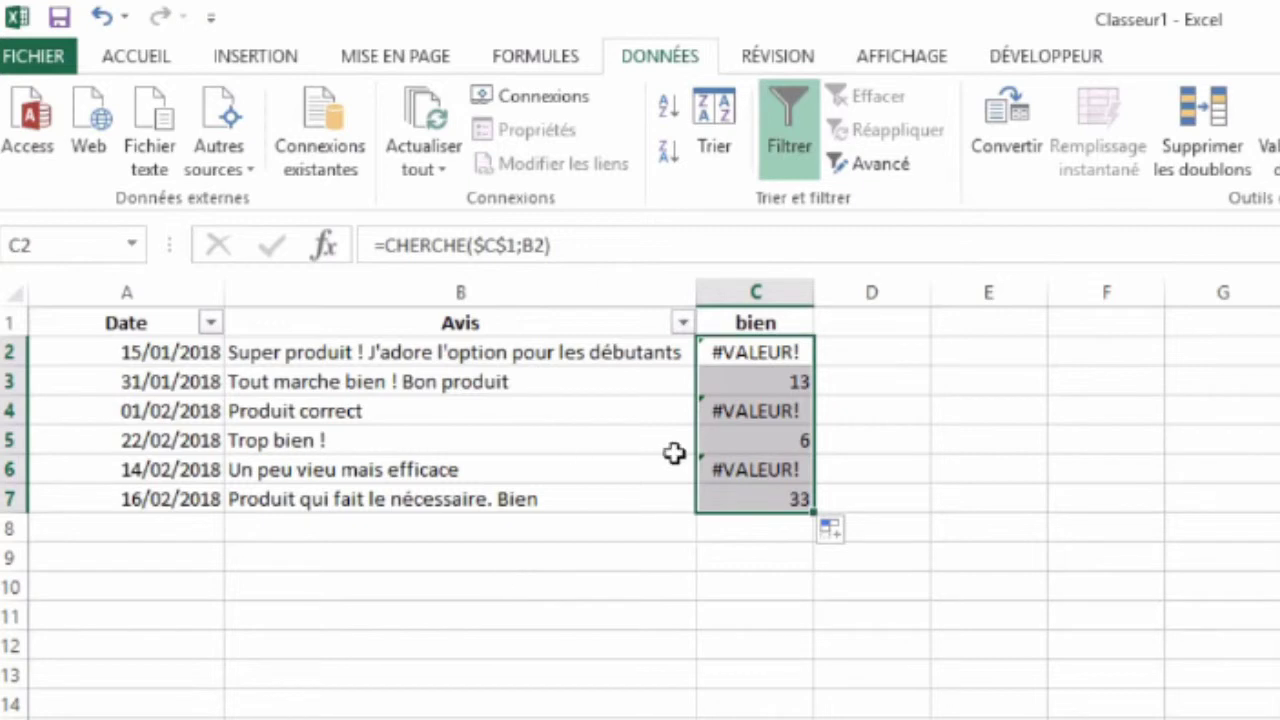
click(630, 518)
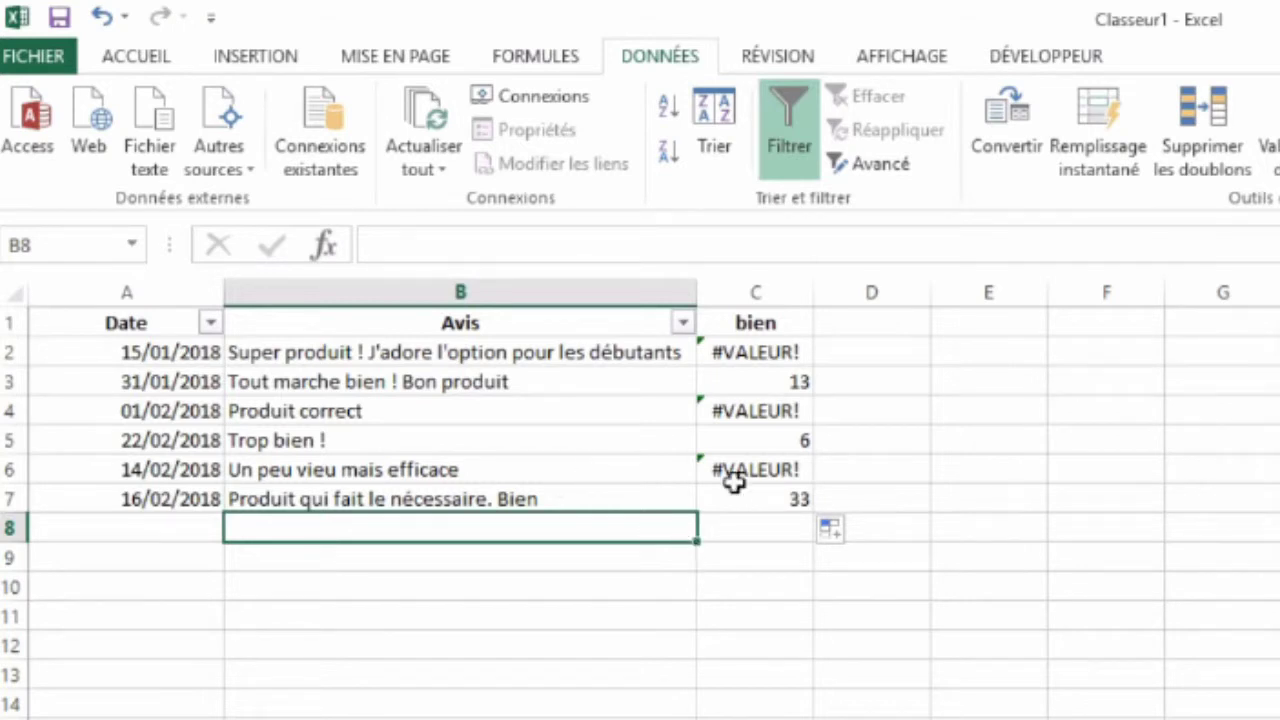
click(768, 376)
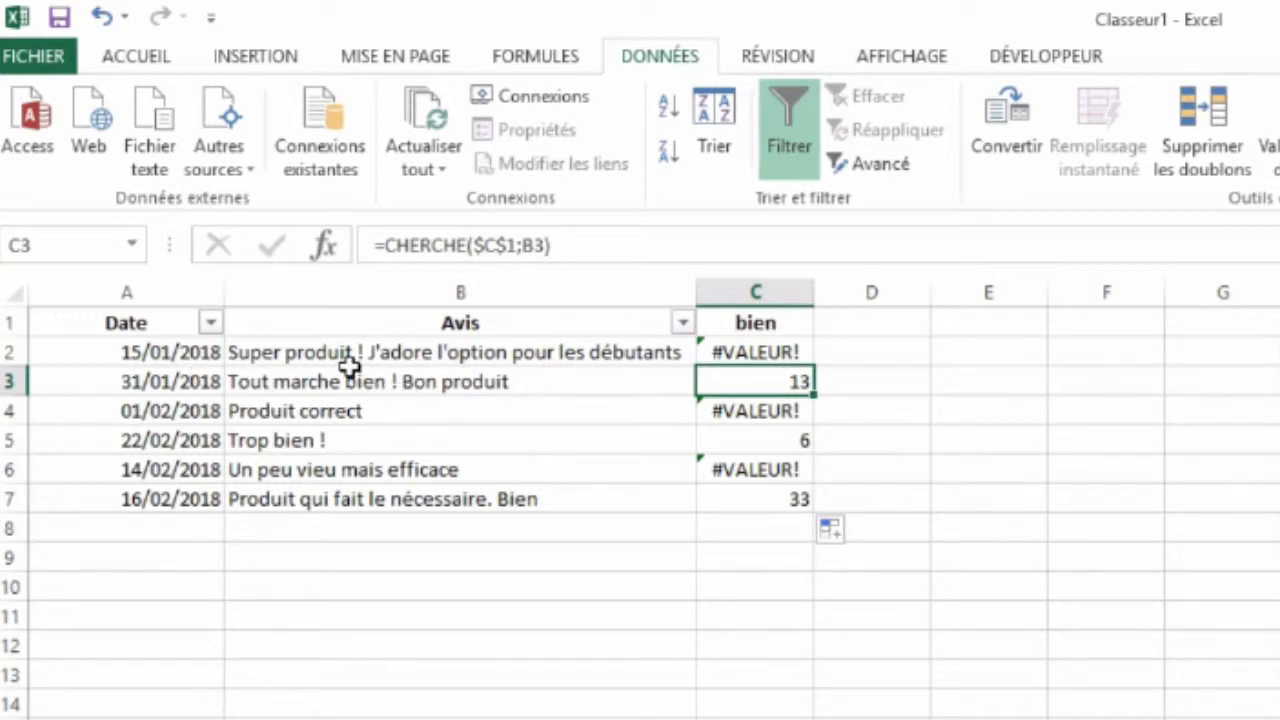
click(735, 350)
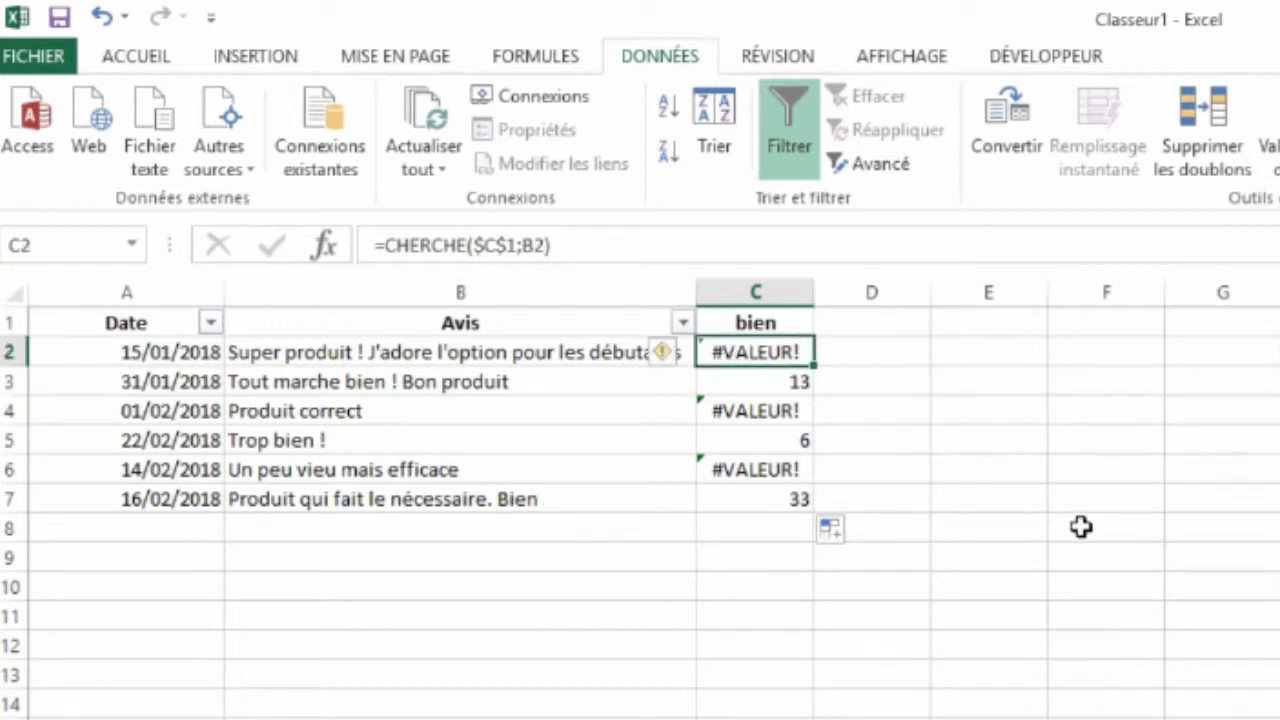
- Wrap the C2 formula in ESTNUM, giving =ESTNUM(CHERCHE($C$1;B2))
click(390, 246)
text(EST)
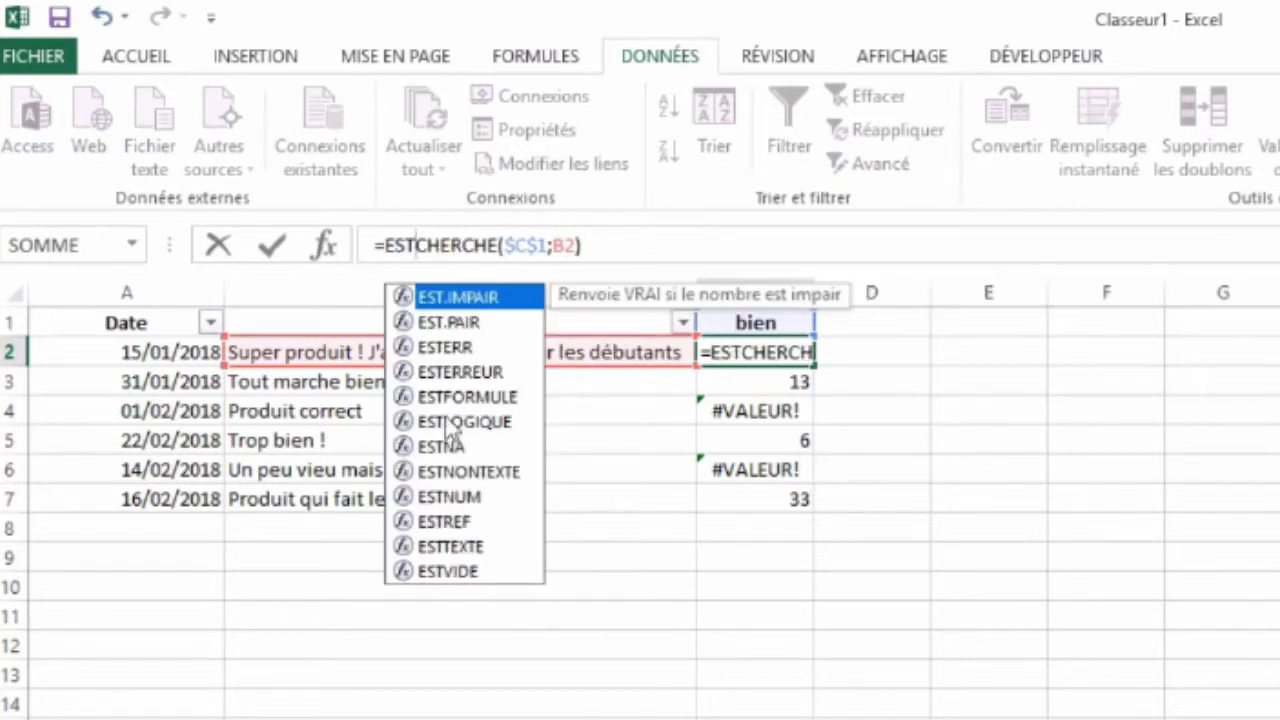
double_click(487, 498)
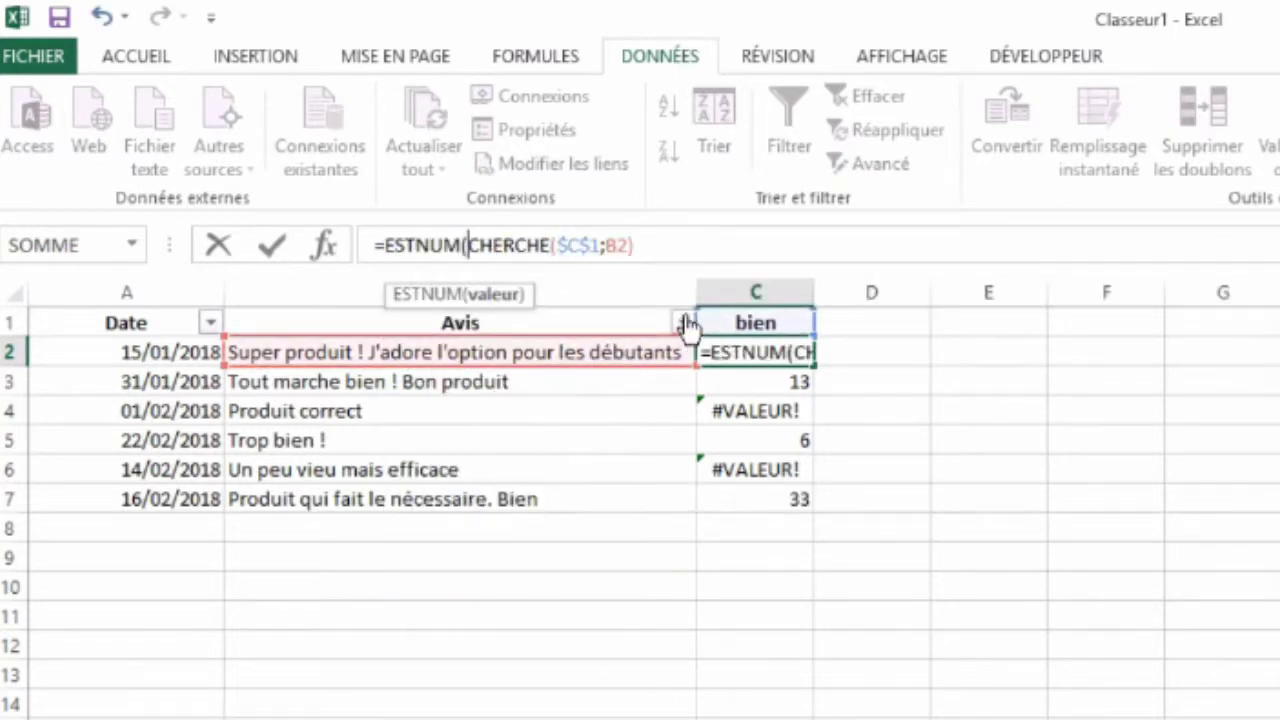
text())
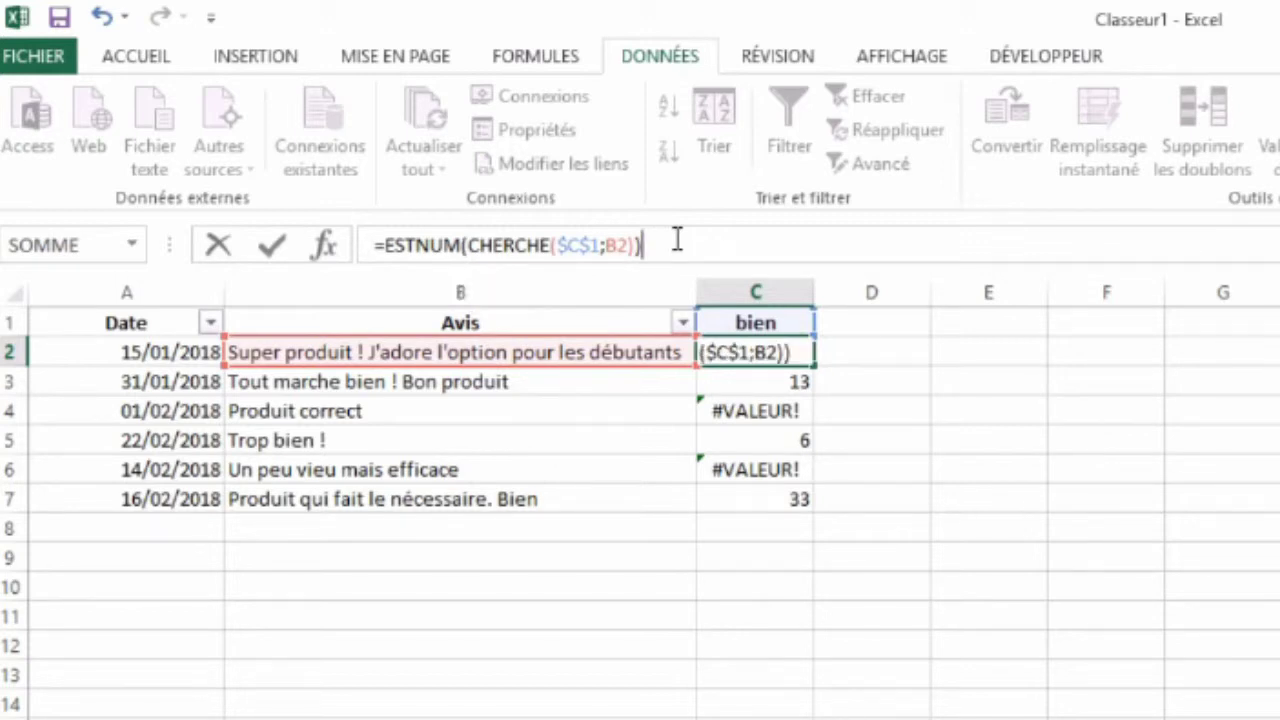
key(Return)
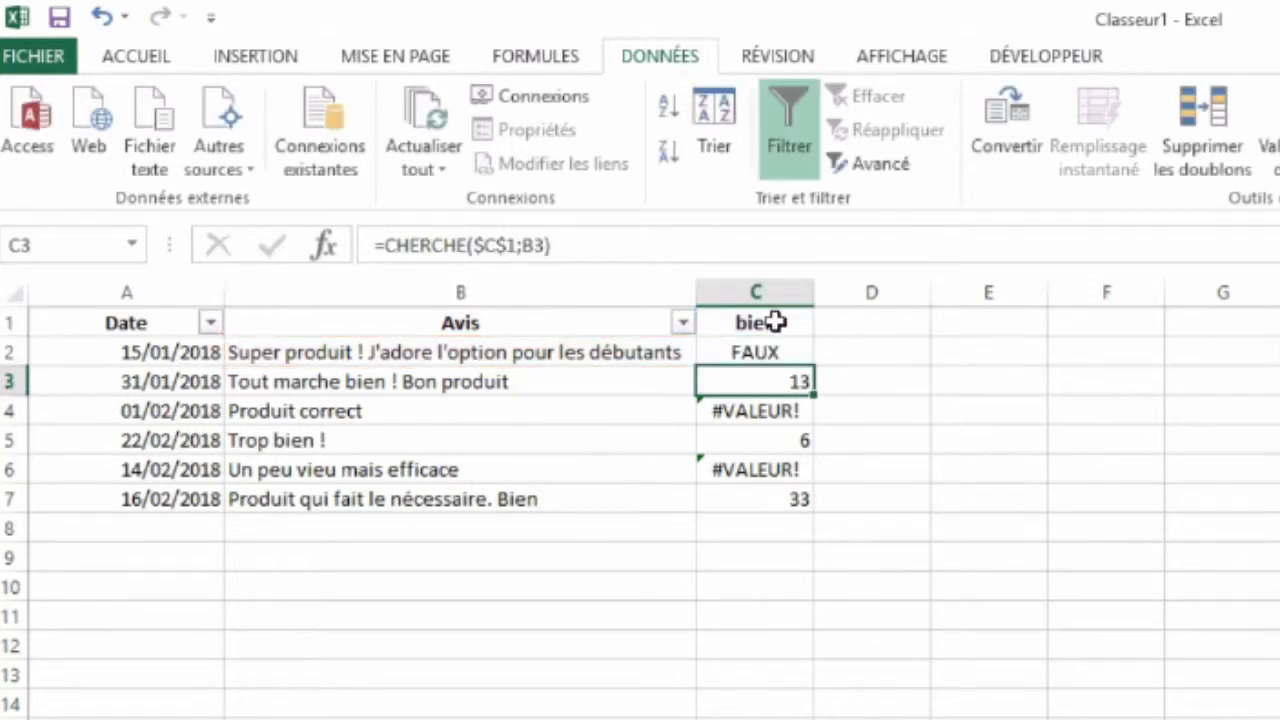
- Fill the ESTNUM formula down to C7 so each review shows VRAI or FAUX
click(792, 352)
double_click(814, 366)
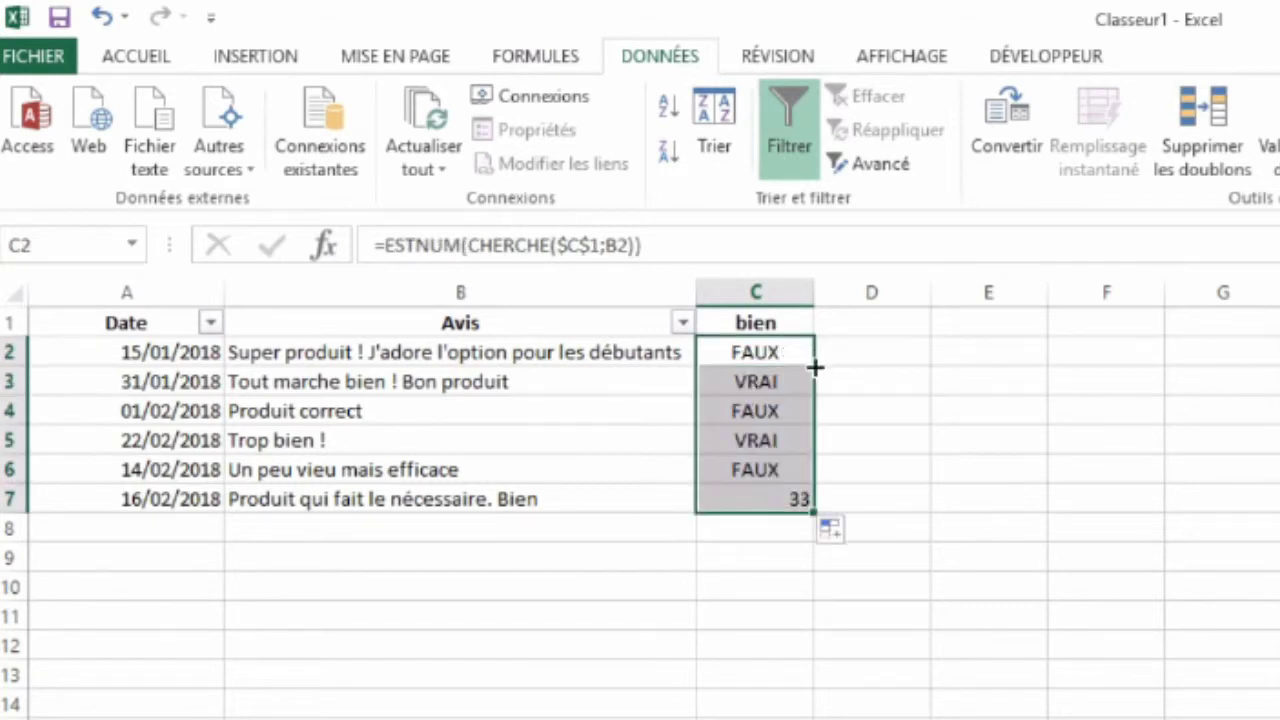
click(523, 540)
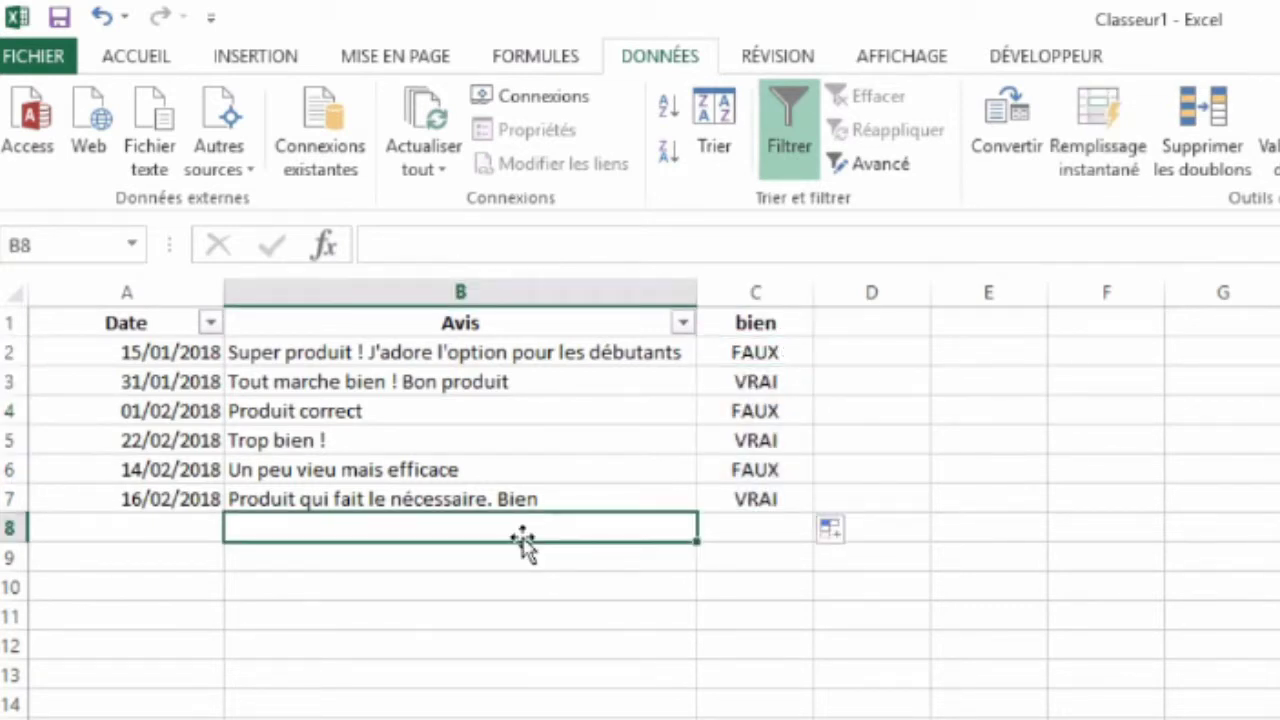
- Remove the filter arrows from the review table and check the column C formulas
click(436, 322)
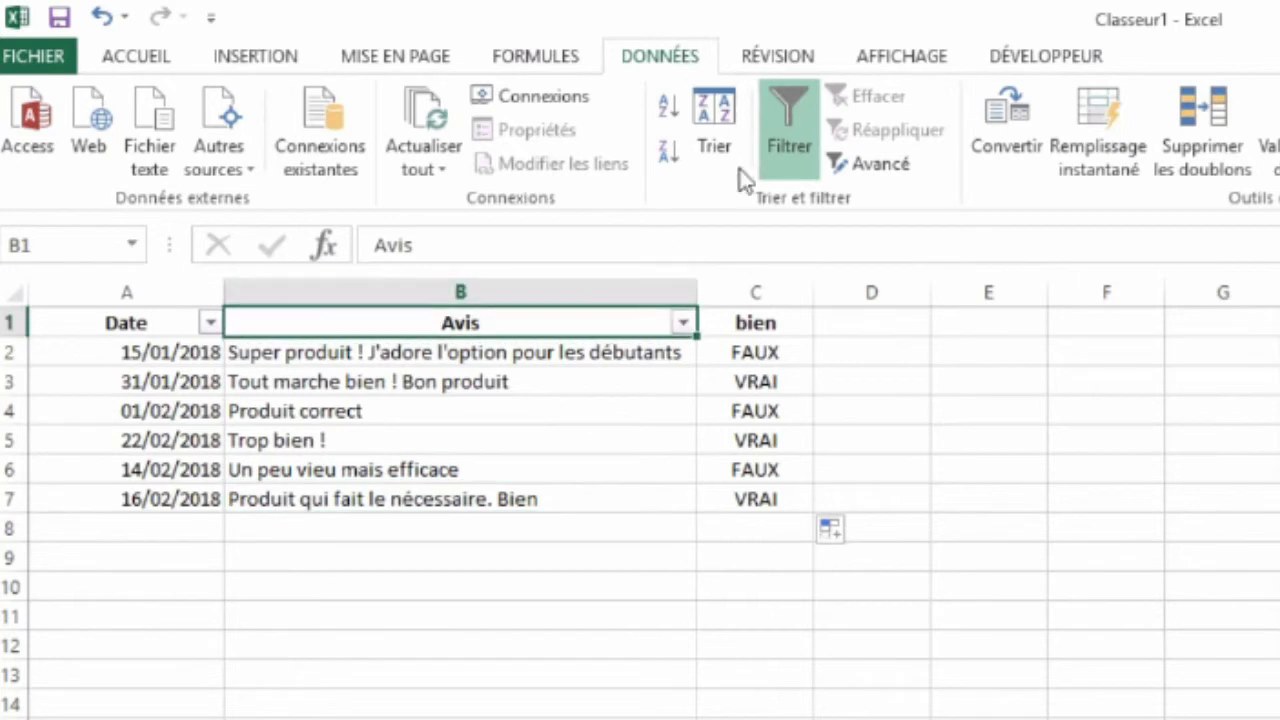
click(775, 165)
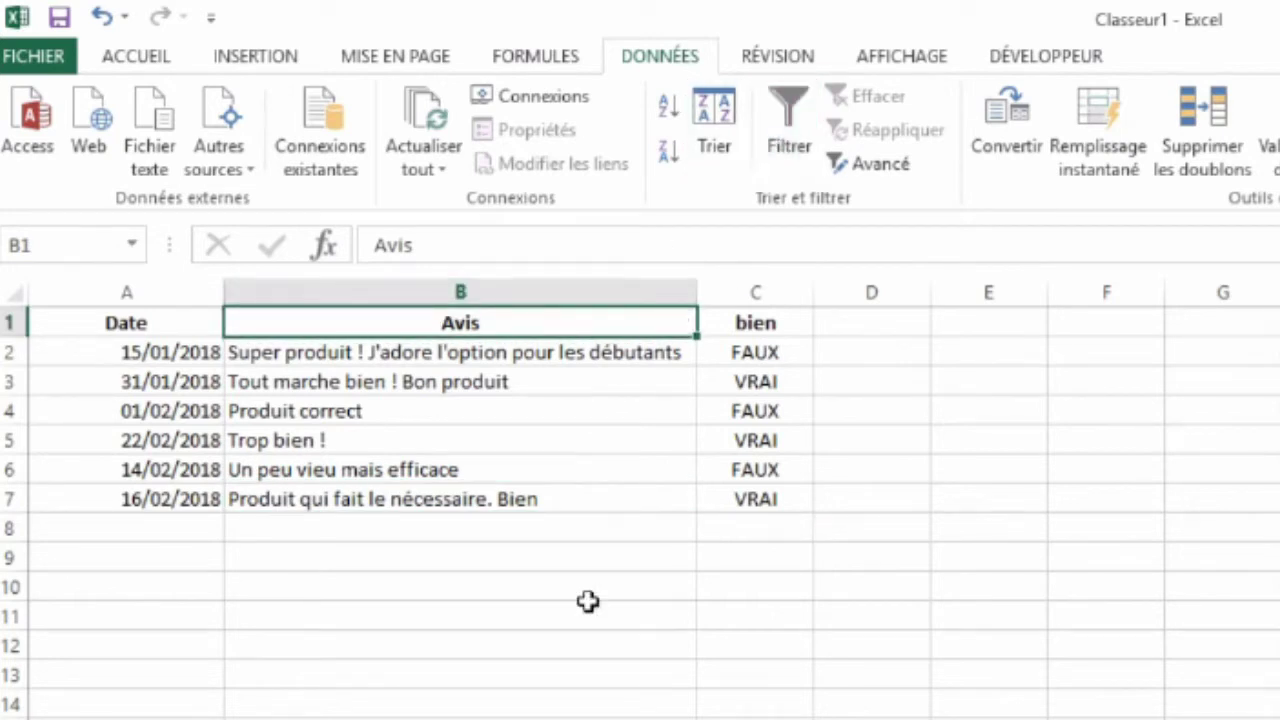
click(771, 351)
click(777, 376)
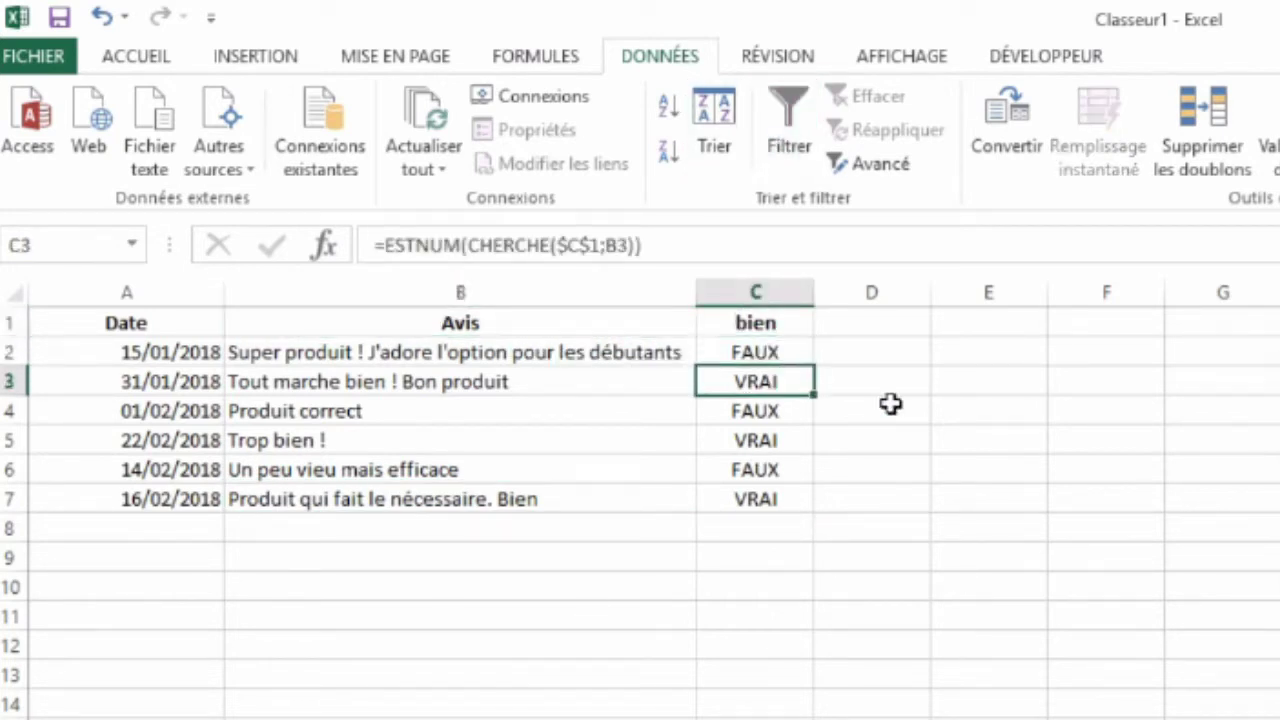
- Test the search word 'correct' in C1, then restore it to 'bien'
click(774, 330)
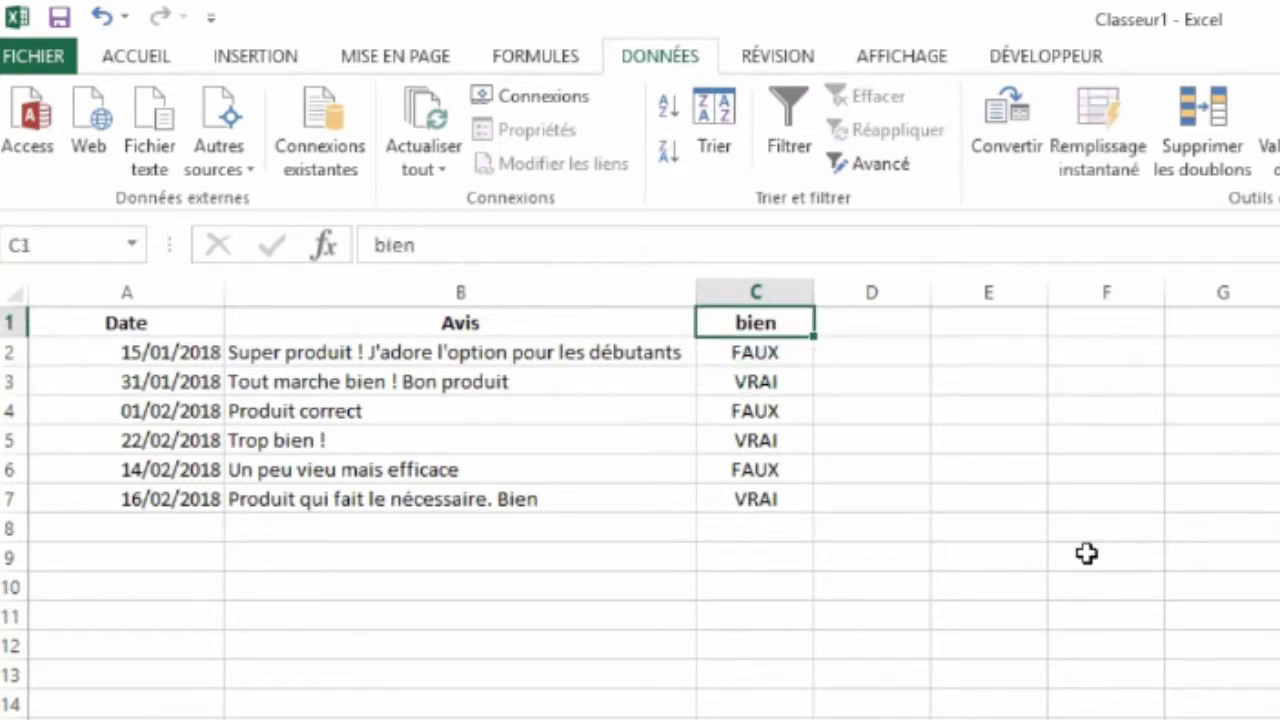
text(correct)
key(Tab)
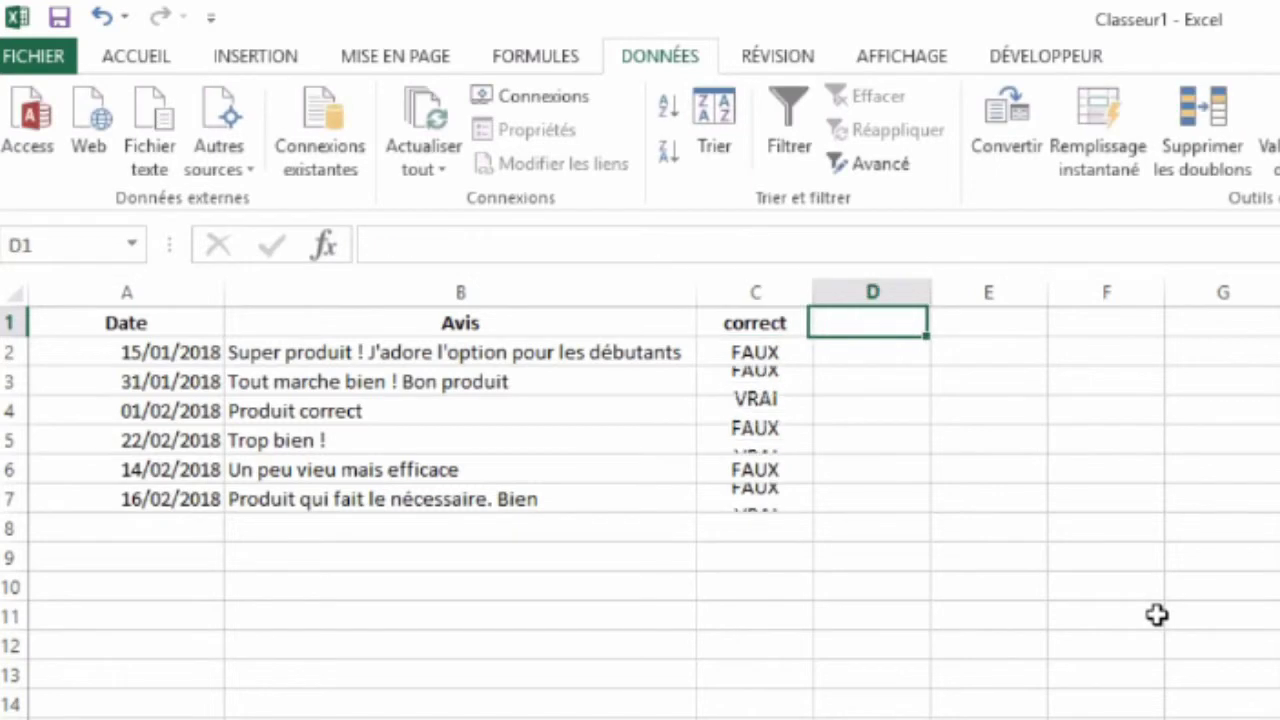
key(Left)
text(b)
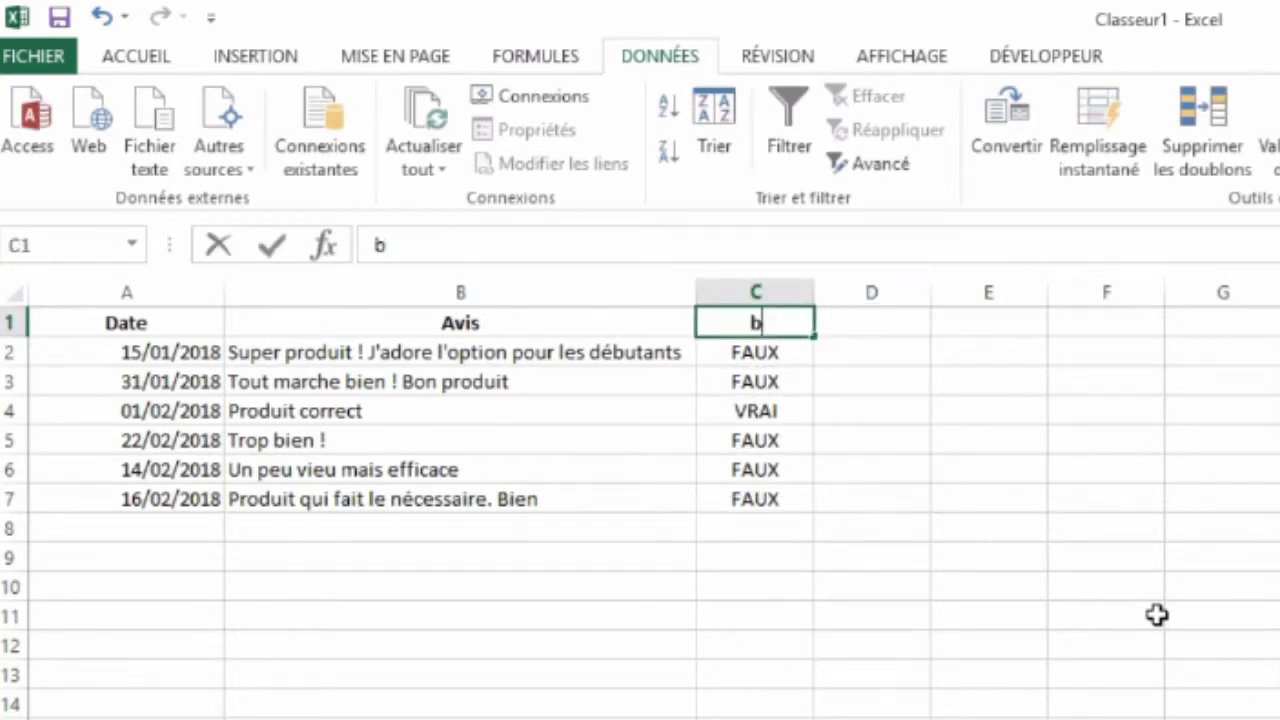
text(ien)
key(Return)
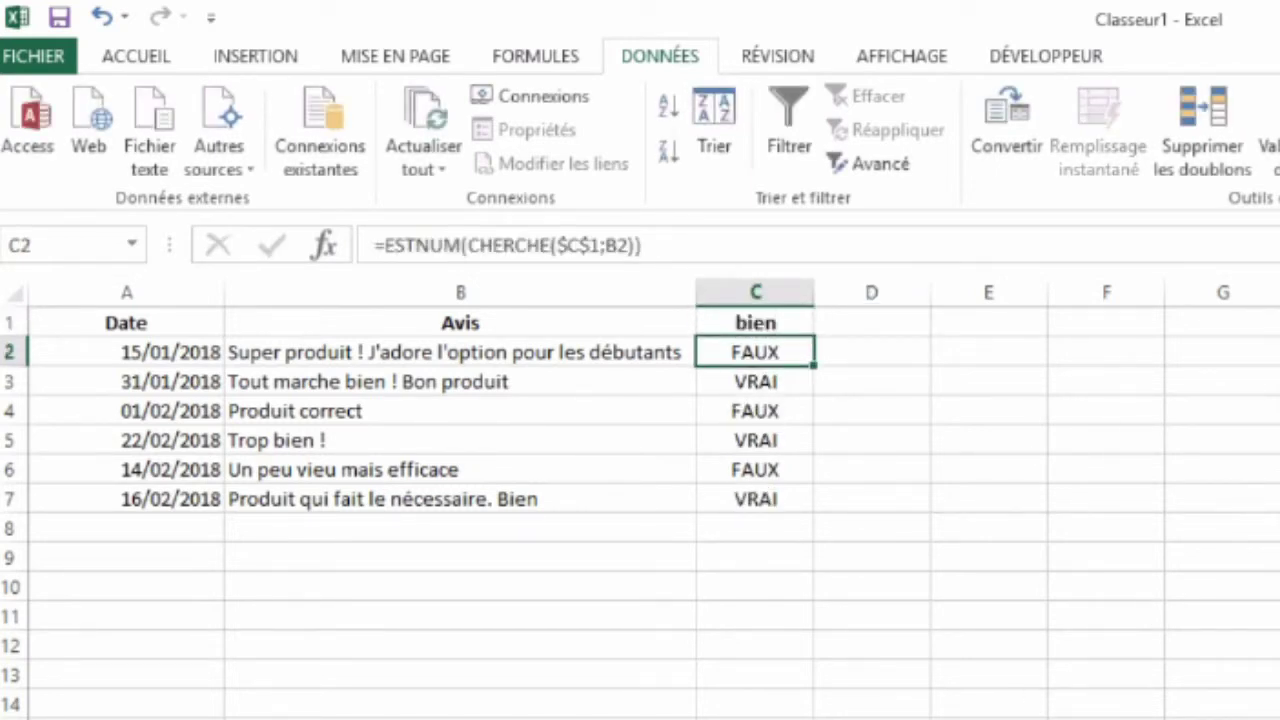
- Create a pivot table from Feuil1!A1:C7 placed at Feuil2!$A$1
click(240, 57)
click(48, 140)
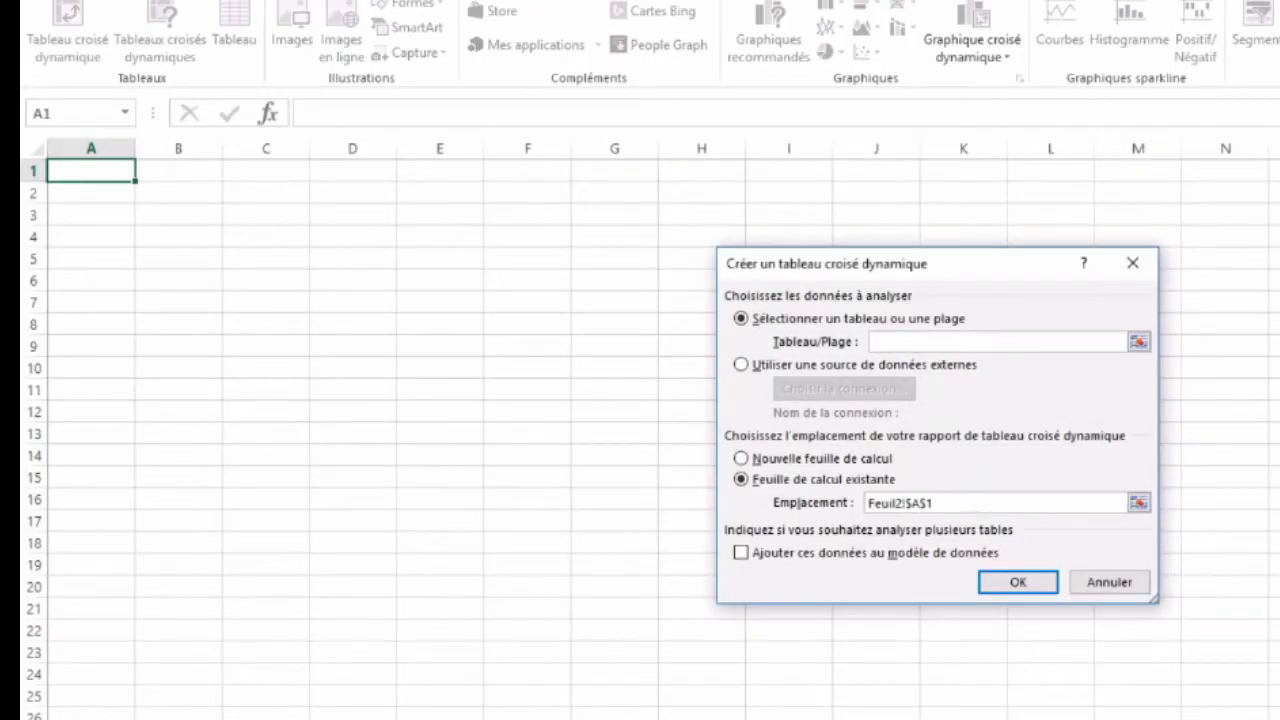
drag(100, 170, 590, 171)
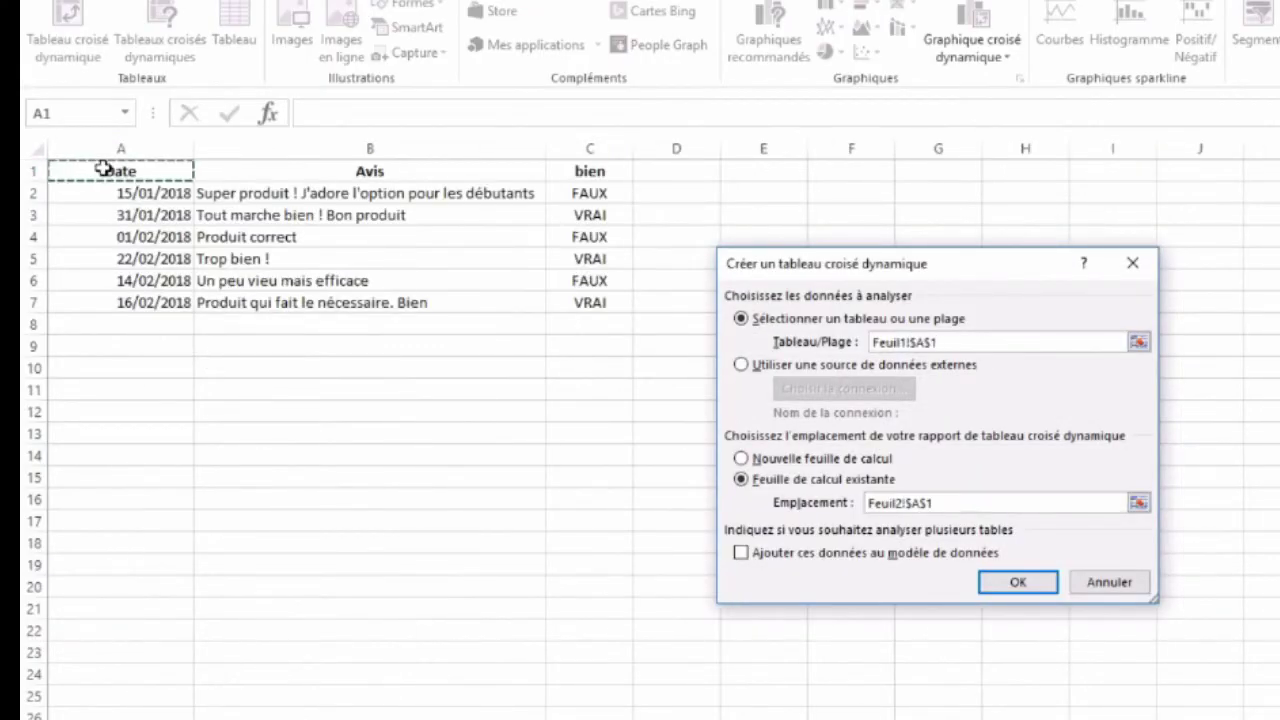
key(ctrl+shift+Down)
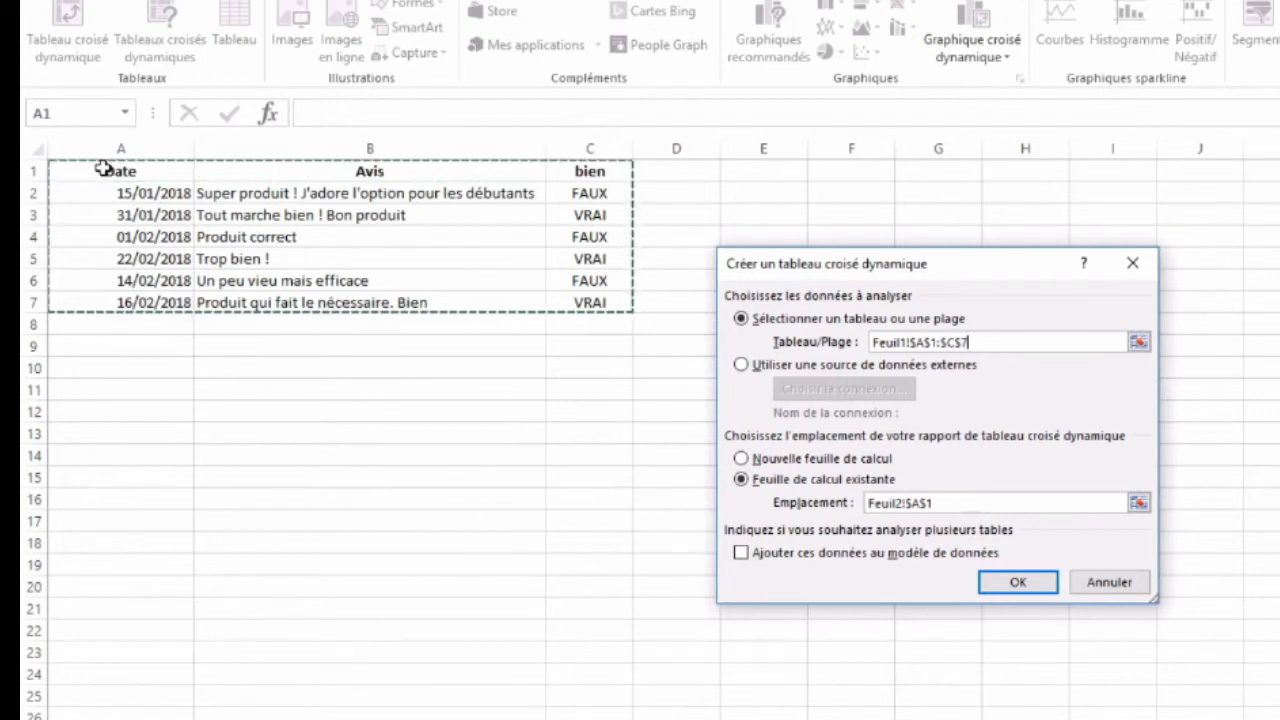
key(Return)
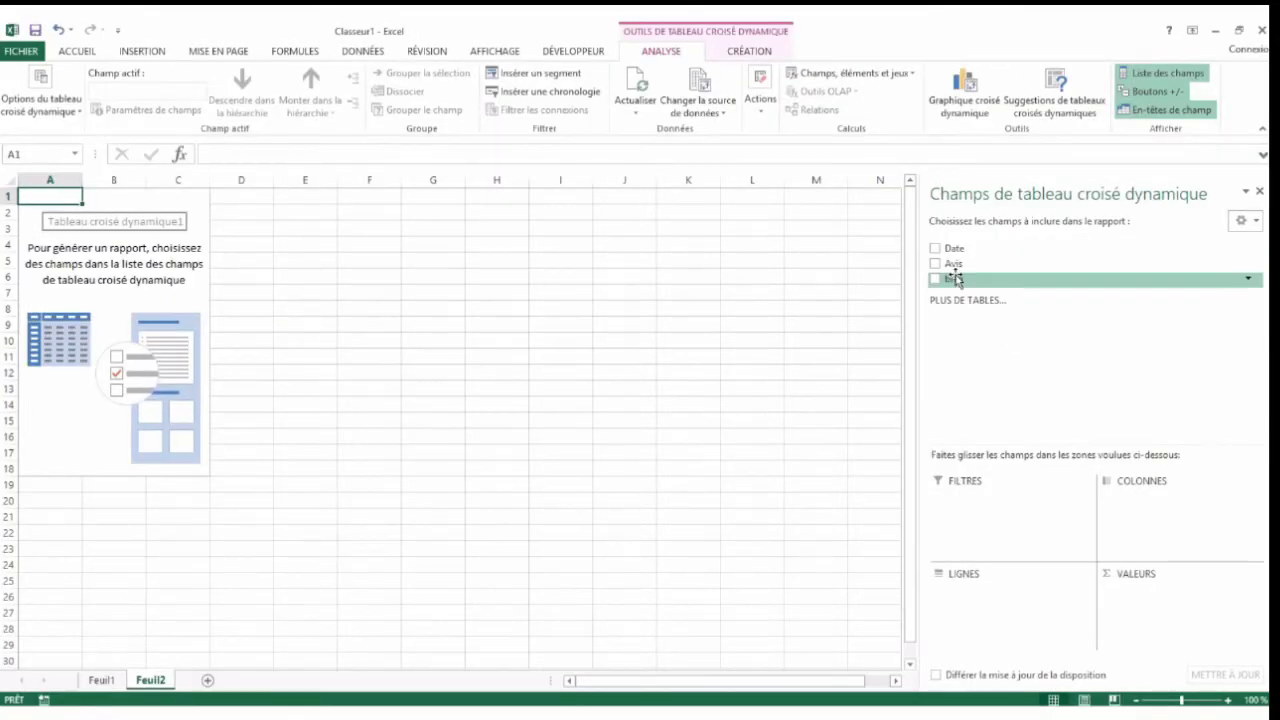
- Lay out the pivot with Date as rows, Nombre of bien as values, and bien as columns
drag(748, 30, 808, 385)
mouse_move(766, 37)
mouse_down()
mouse_move(1075, 562)
mouse_move(1071, 551)
mouse_up()
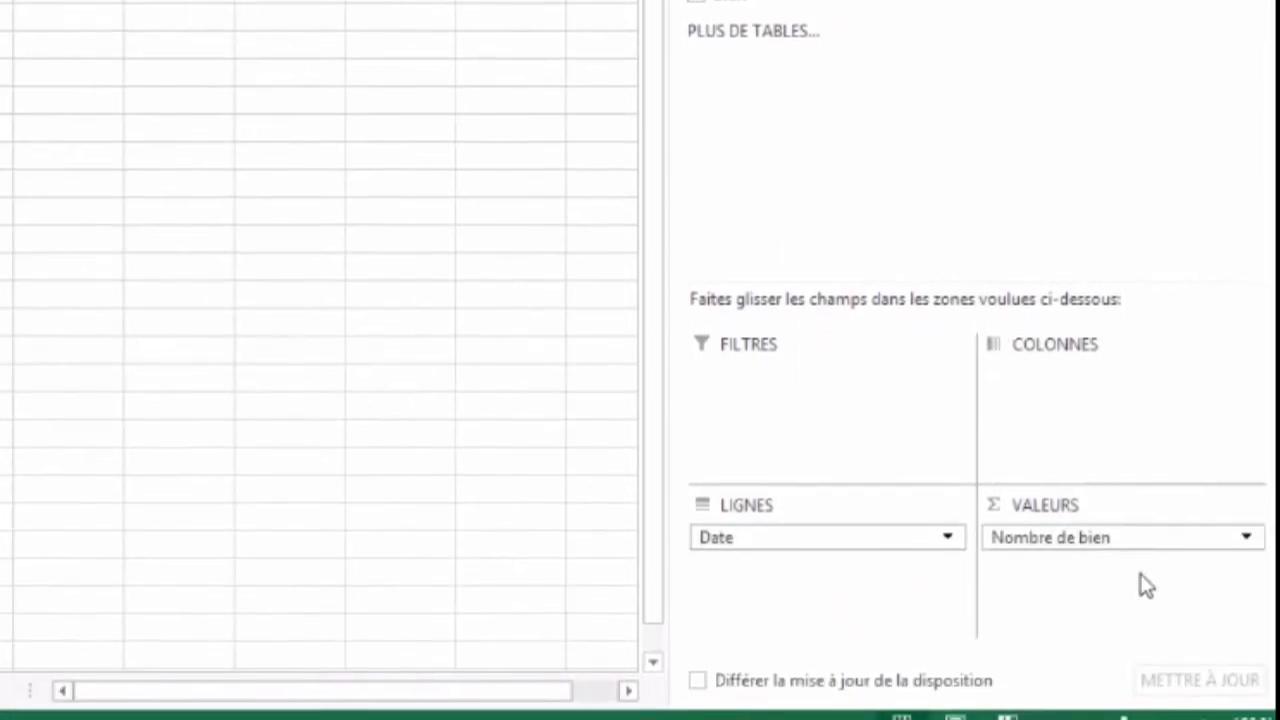
click(1247, 542)
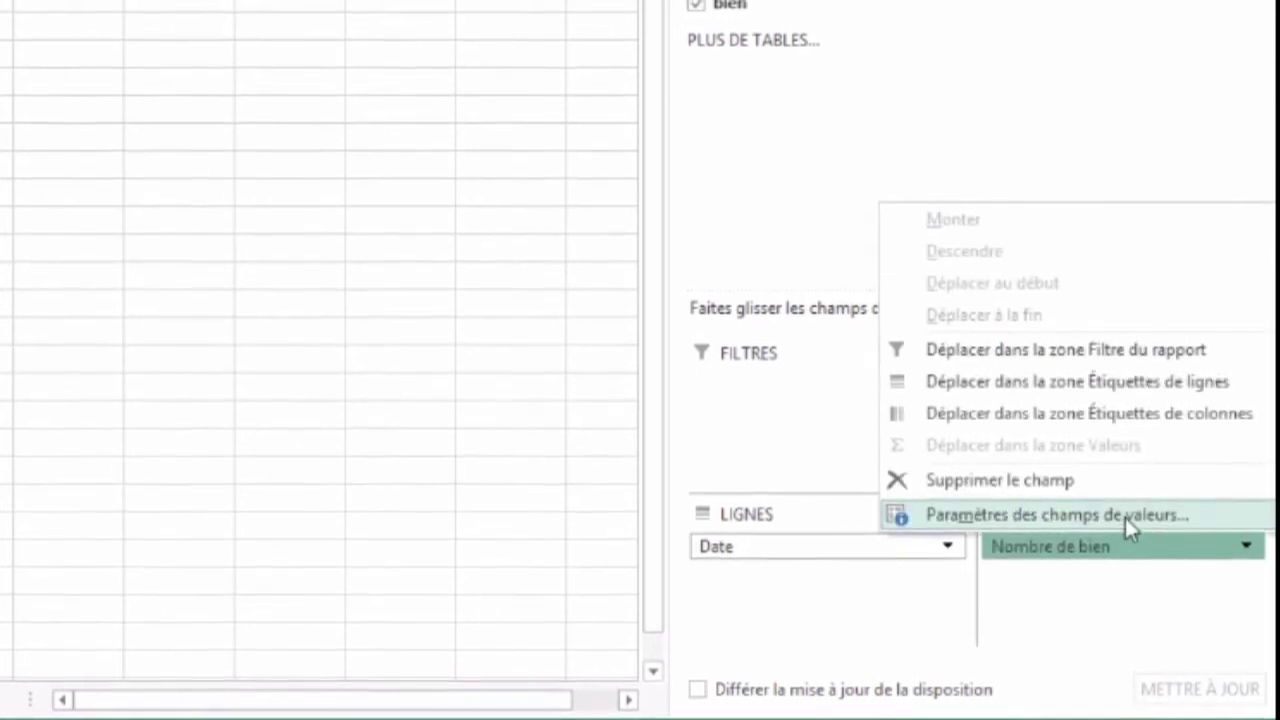
click(1125, 516)
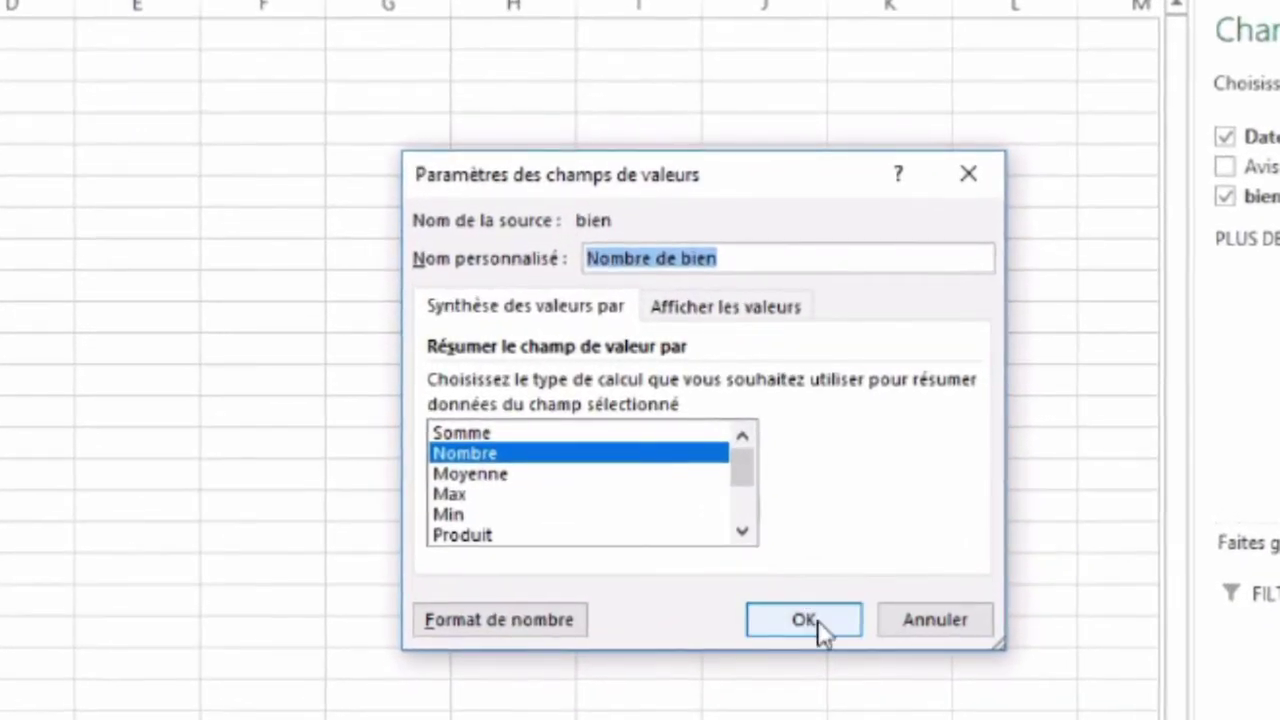
click(779, 582)
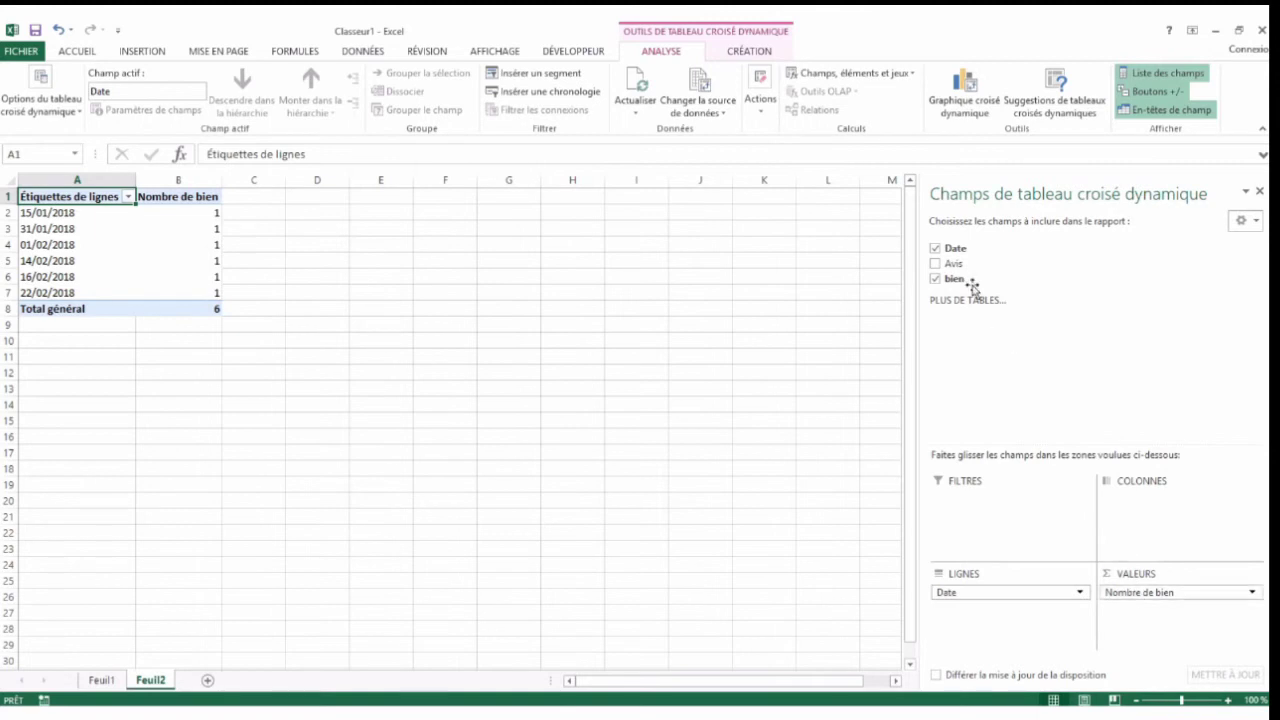
drag(972, 287, 1043, 354)
drag(1116, 463, 1118, 462)
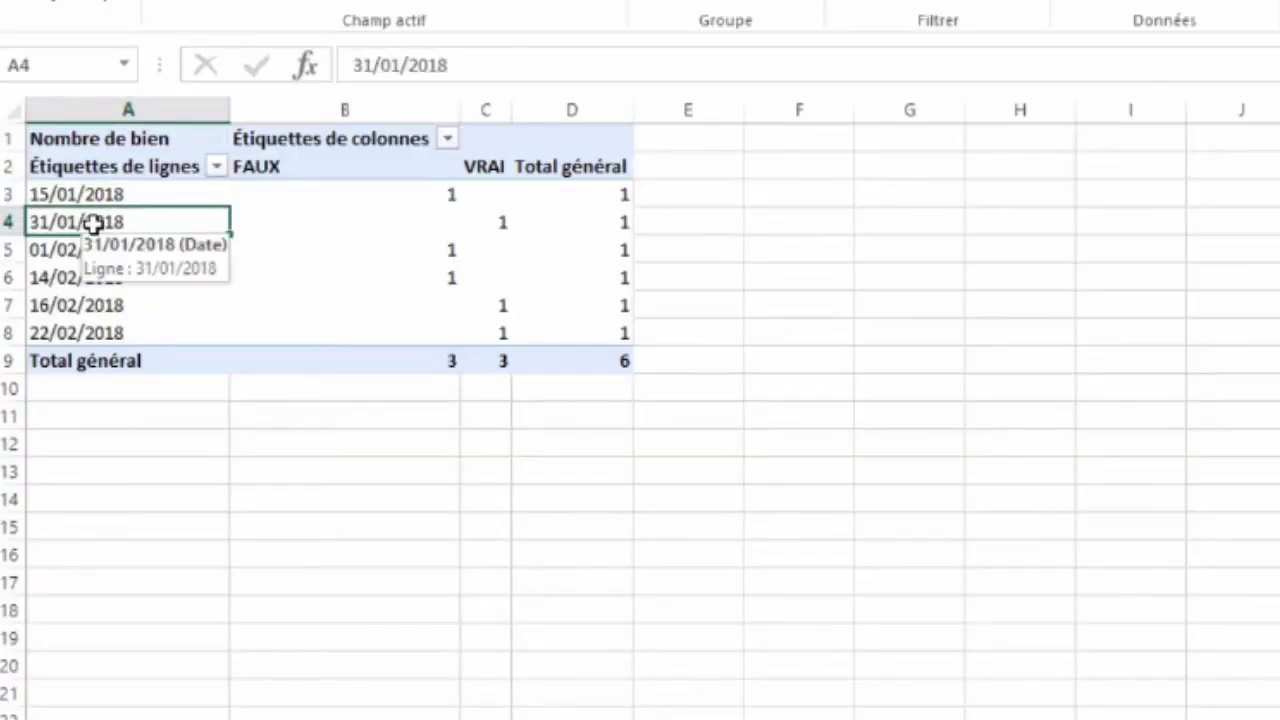
- Group the pivot dates (15/01/2018 to 23/02/2018) by Mois and Années
right_click(93, 223)
click(220, 497)
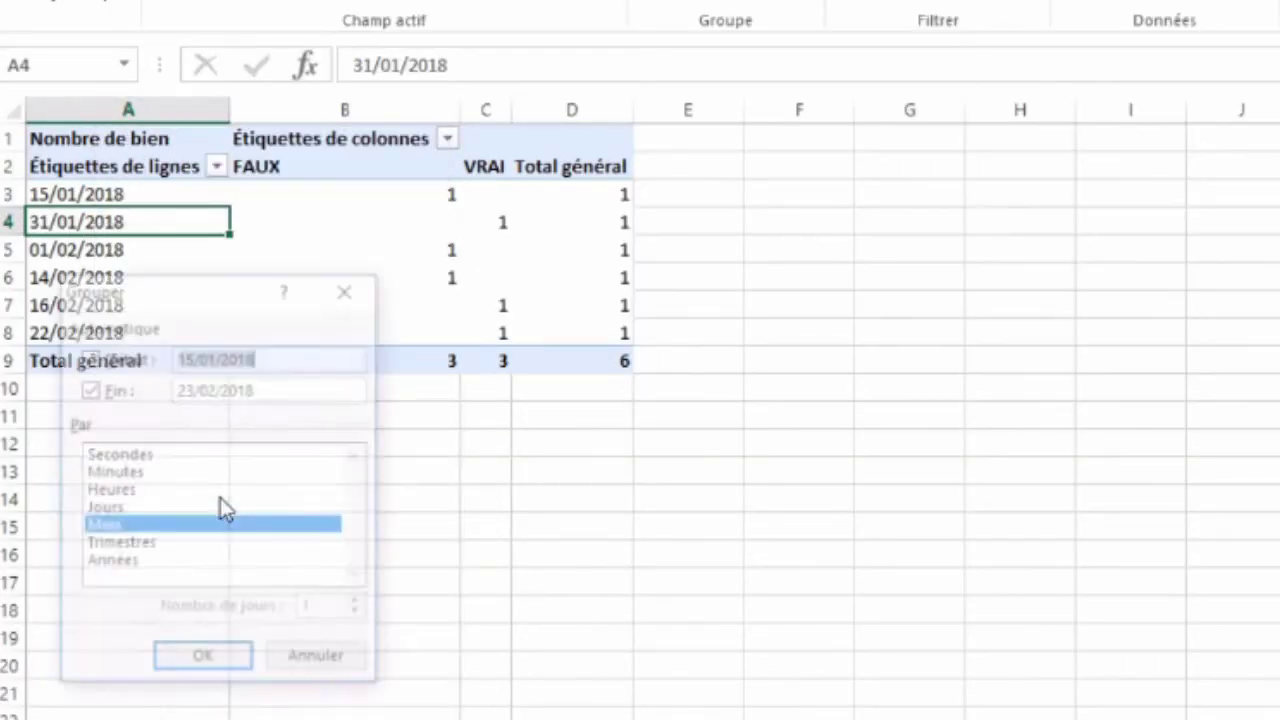
click(135, 563)
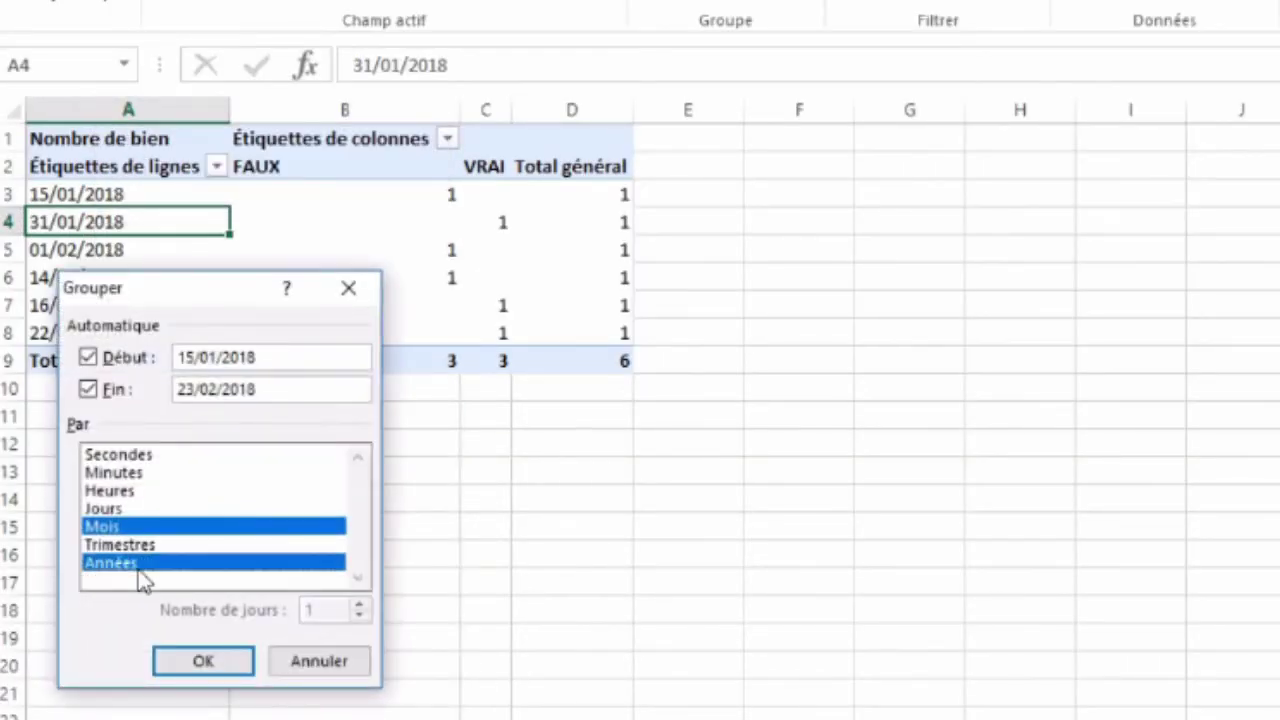
click(212, 665)
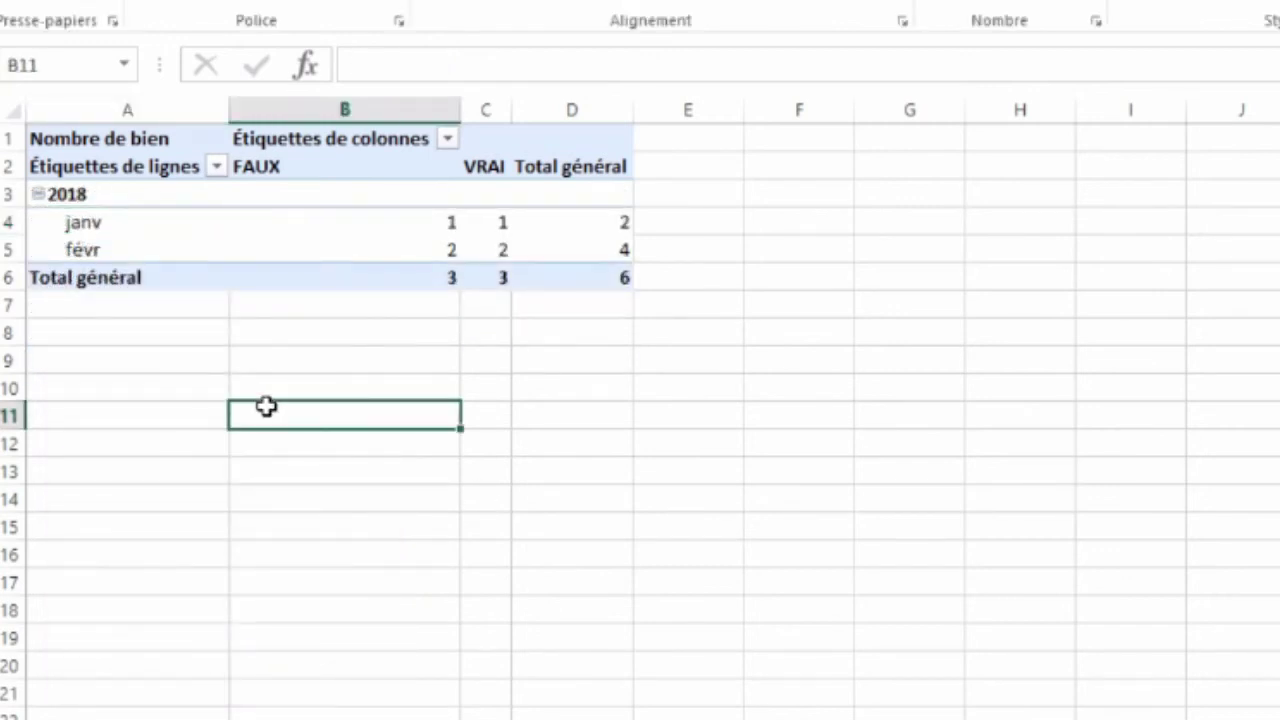